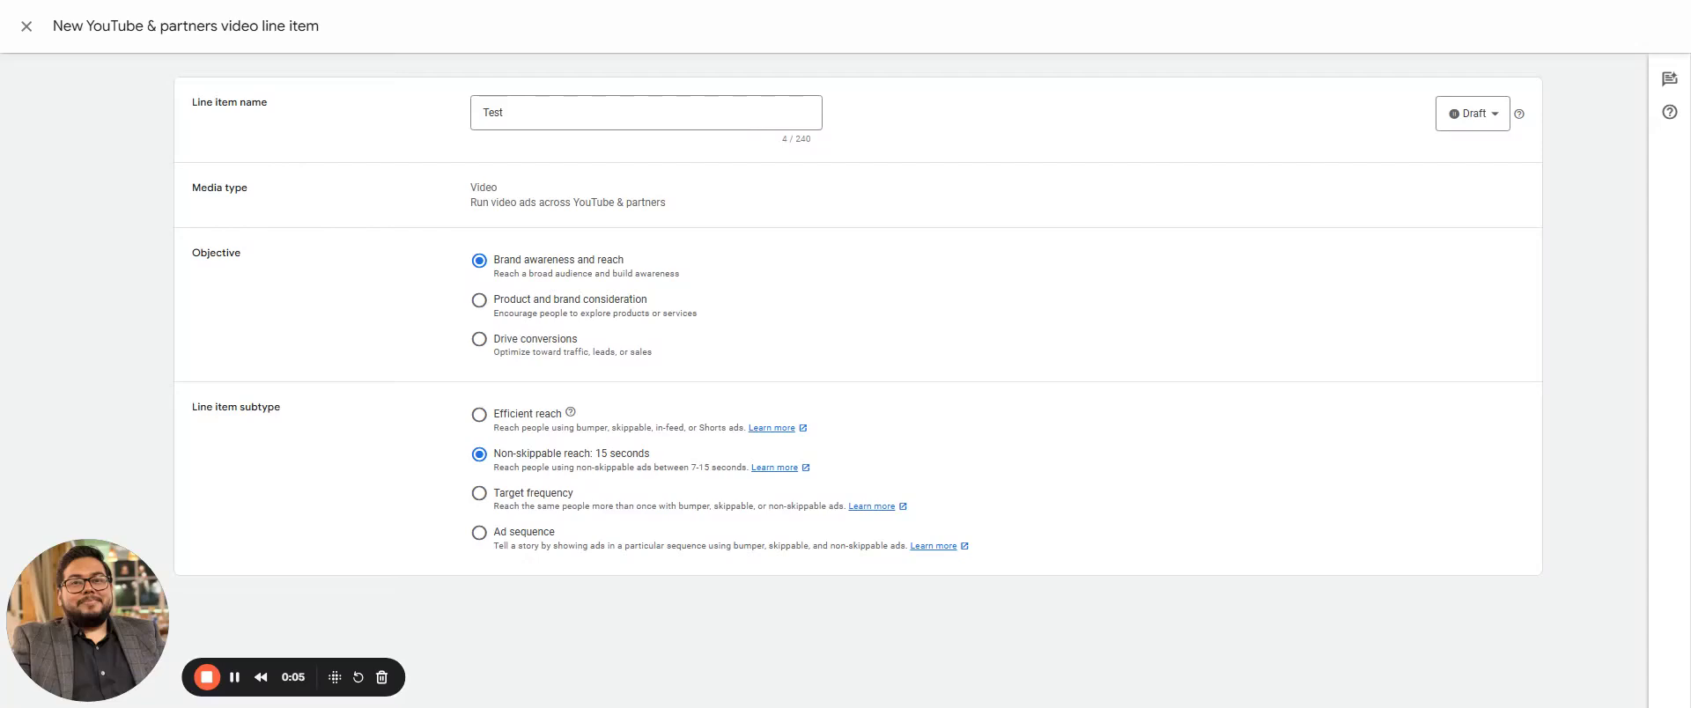
Advance the Test line item to its details and review targeting, flight dates and budget
{"action": "left_click_drag", "start_coordinate": [154, 620], "coordinate": [1101, 621]}
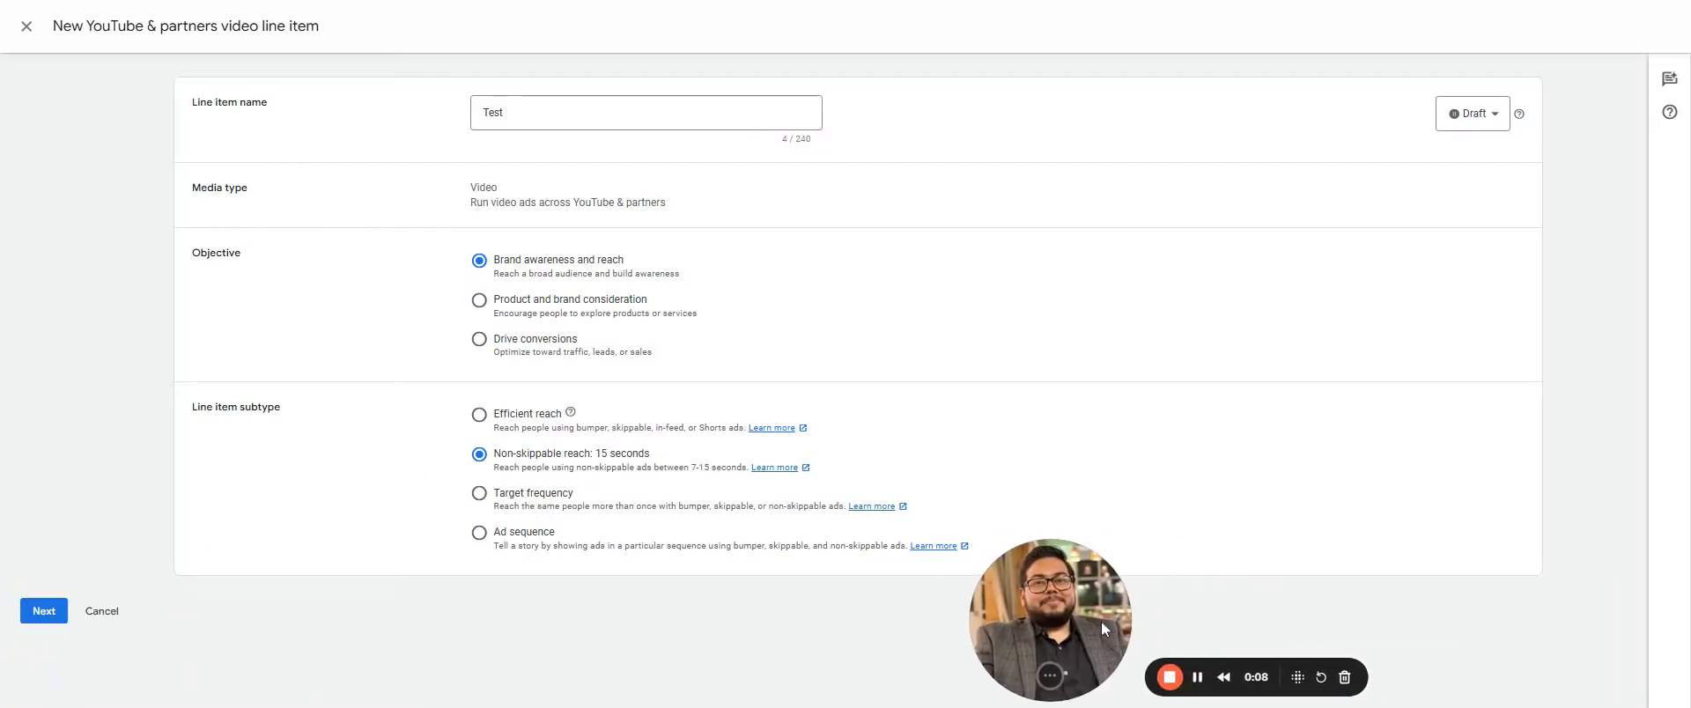
{"action": "left_click", "coordinate": [44, 611]}
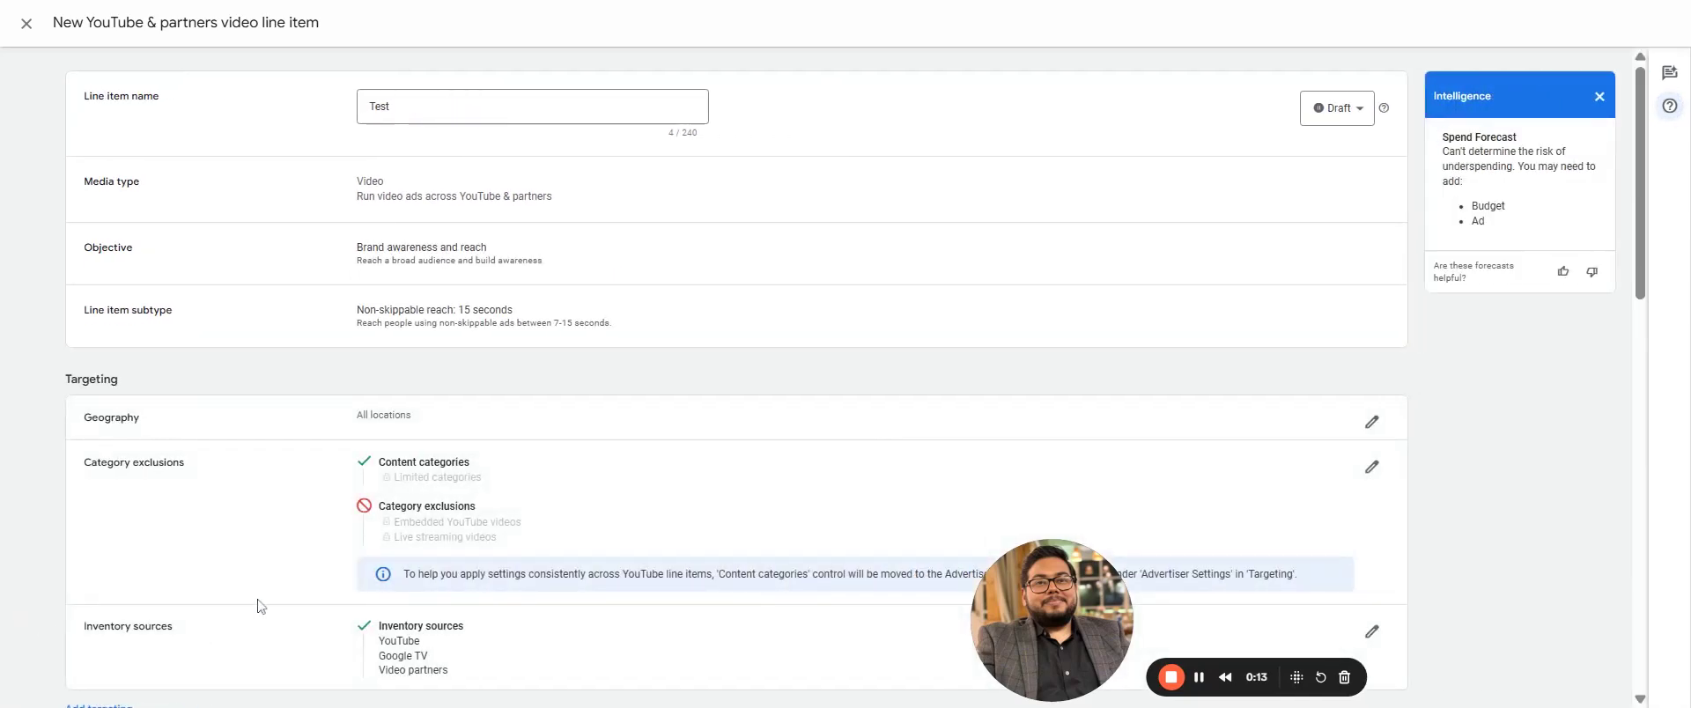
{"action": "left_click_drag", "start_coordinate": [1137, 632], "coordinate": [1378, 630]}
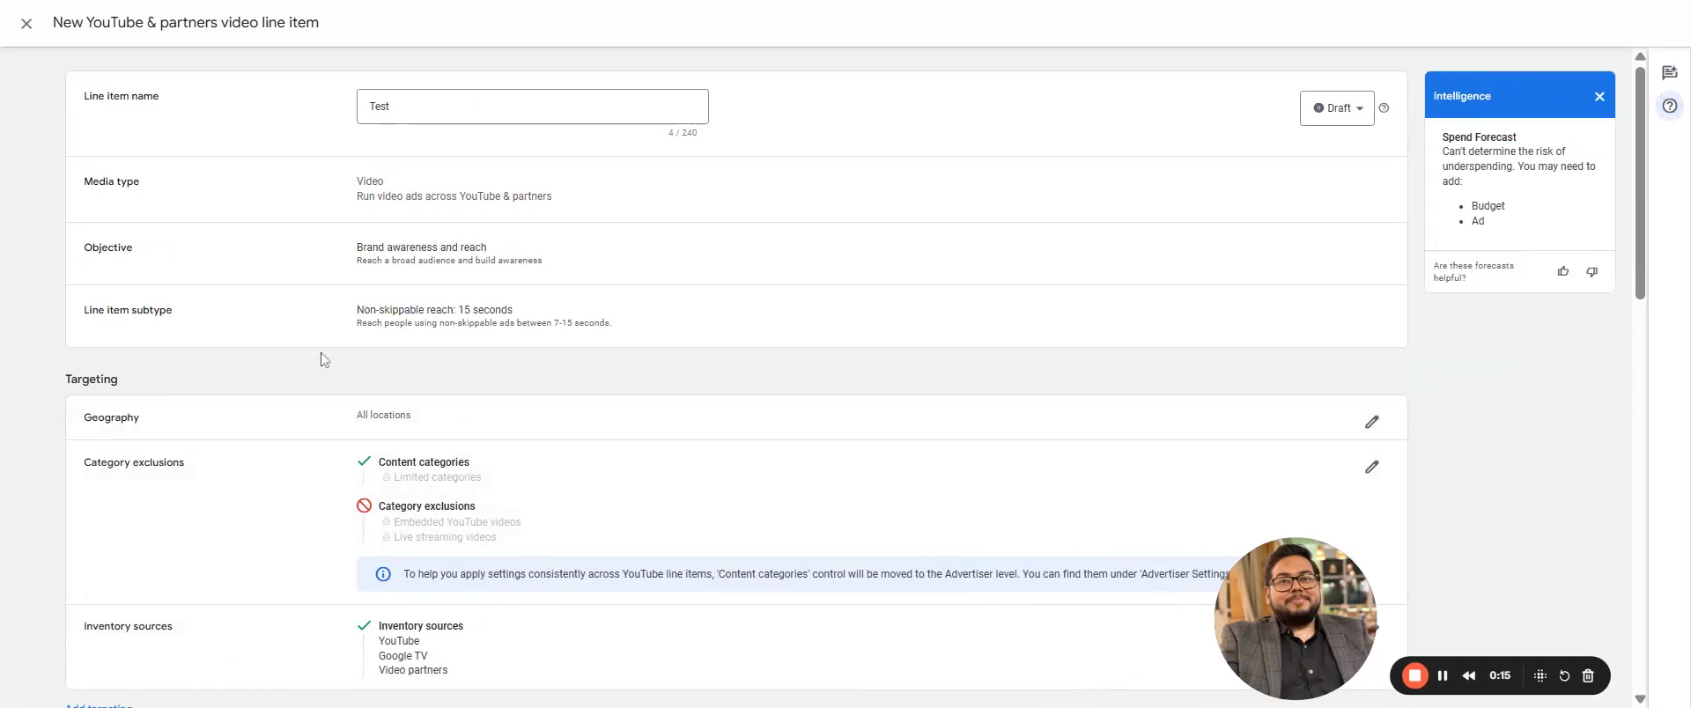
{"action": "scroll", "coordinate": [208, 527], "scroll_direction": "down", "scroll_amount": 1}
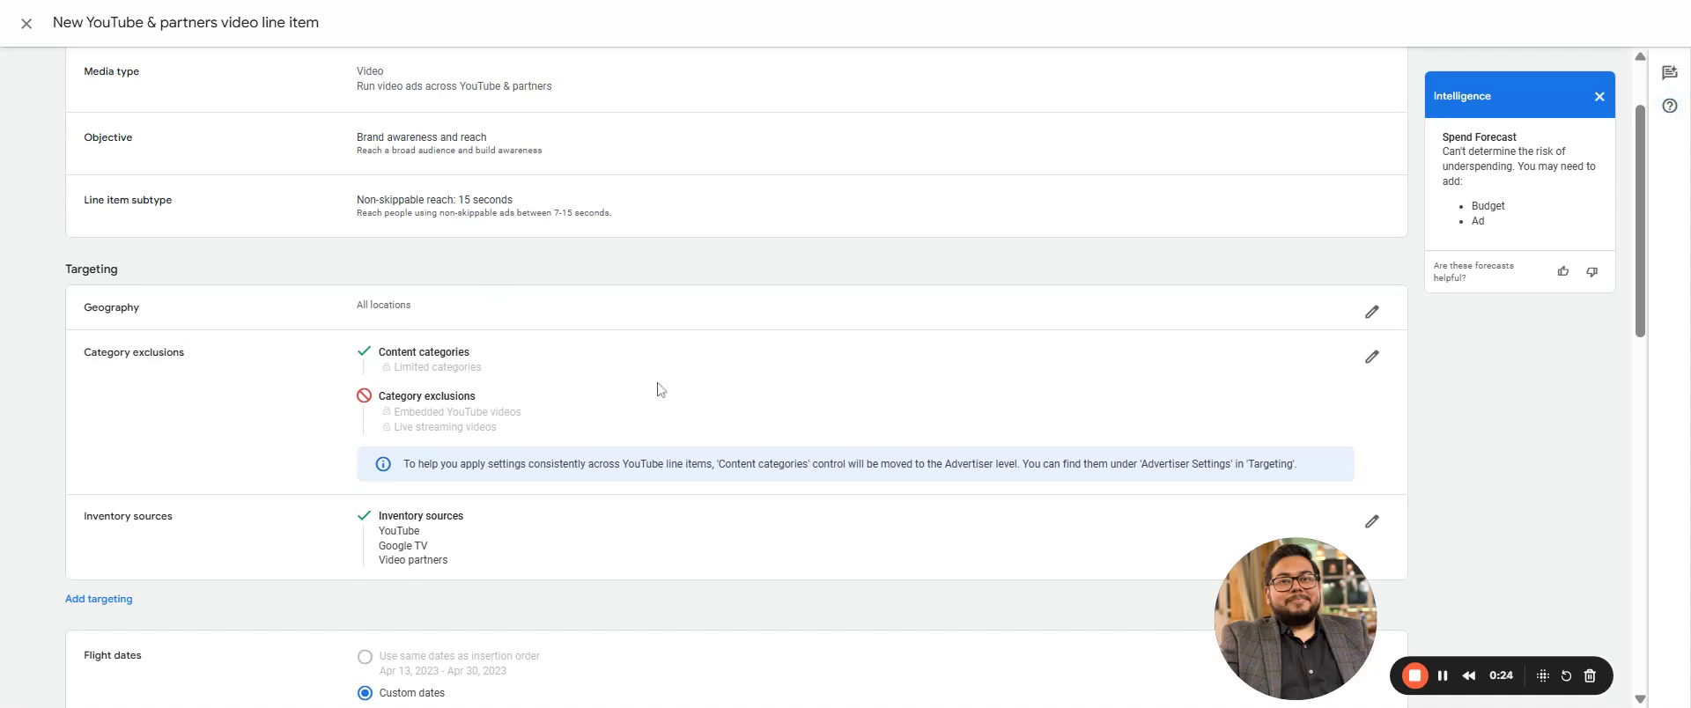
{"action": "scroll", "coordinate": [1344, 406], "scroll_direction": "down", "scroll_amount": 1}
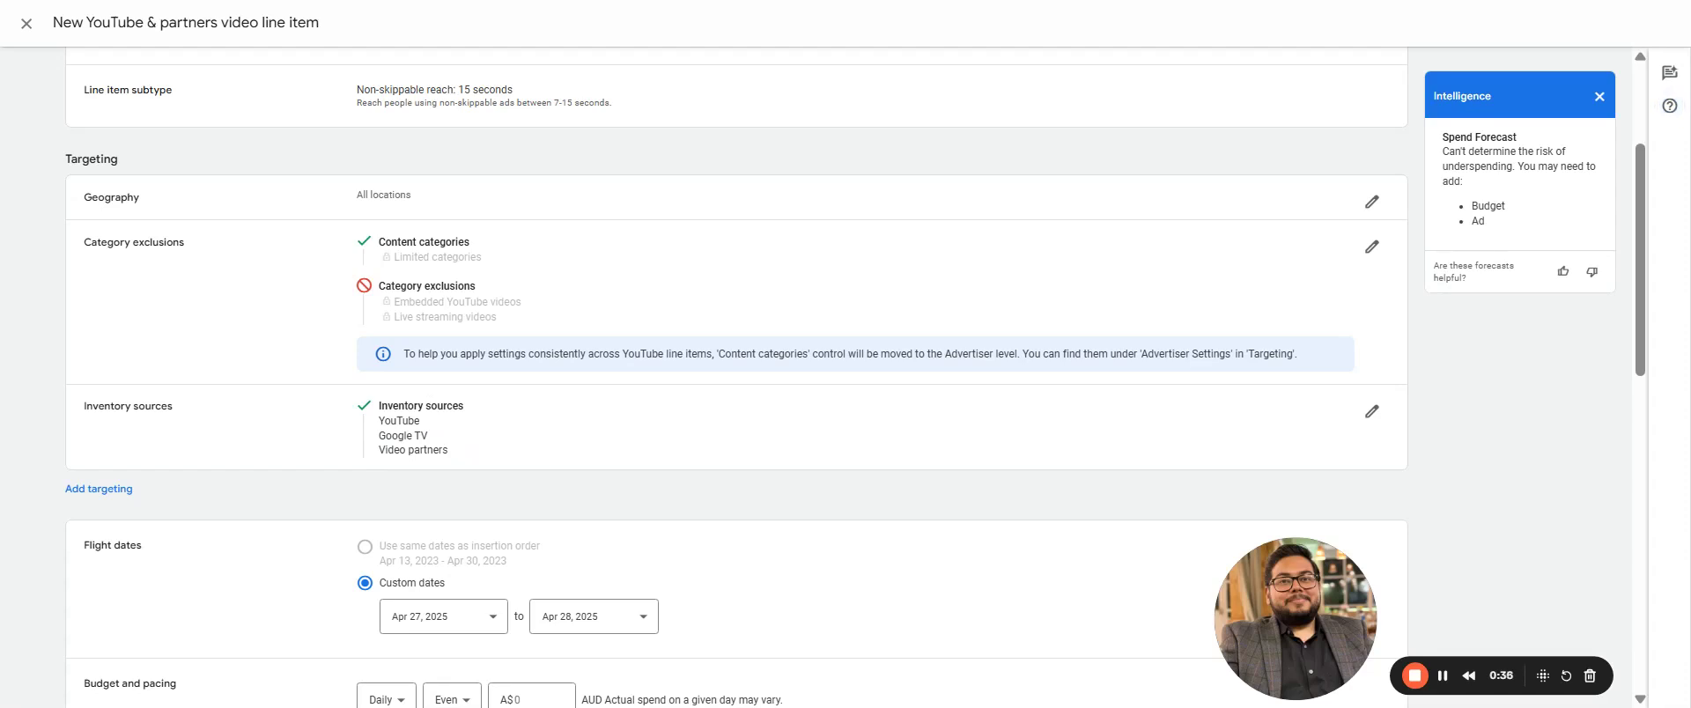
Search 'United' in geography targeting and target only United States (Country)
{"action": "left_click", "coordinate": [128, 490]}
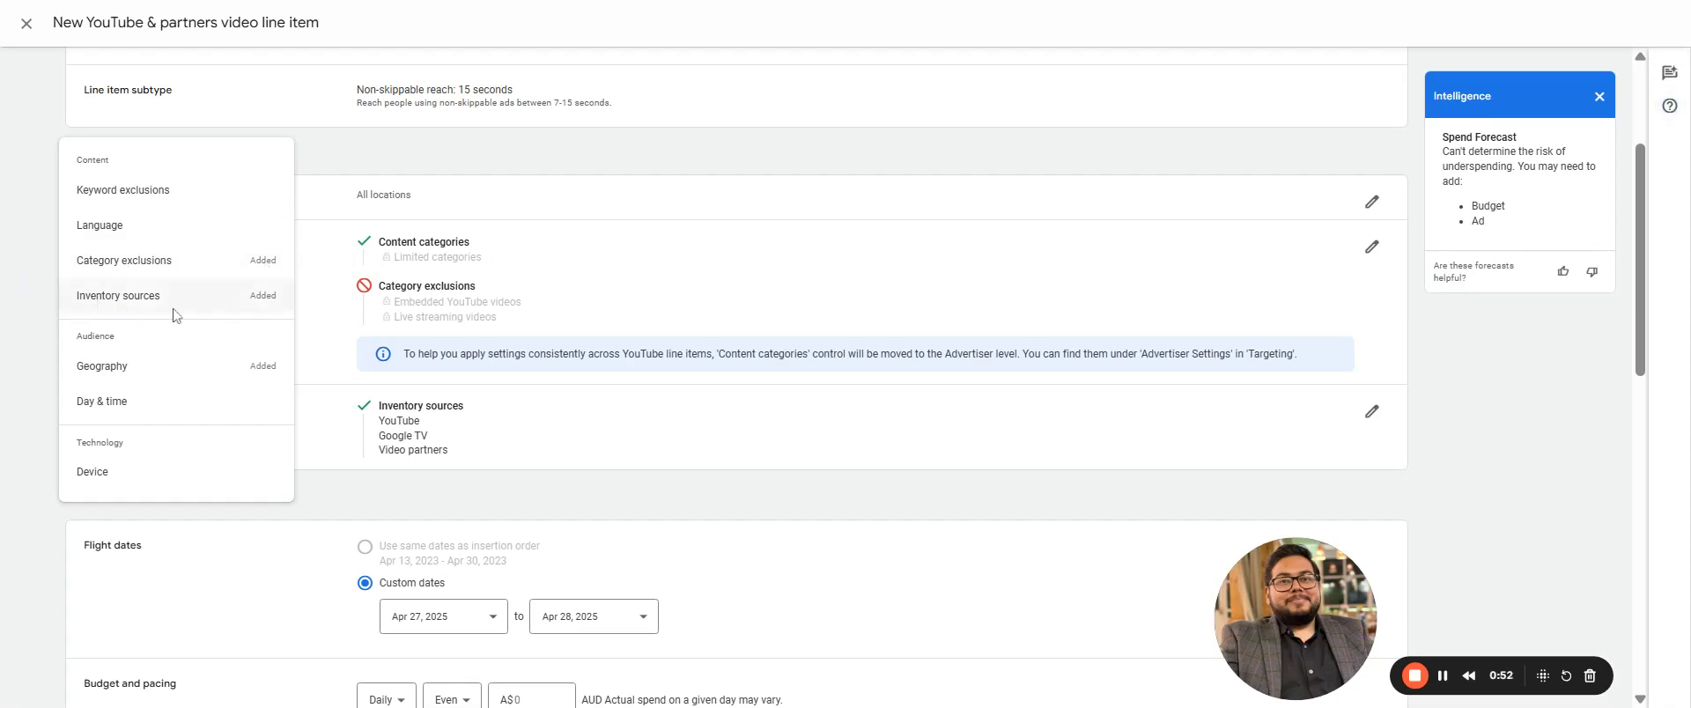
{"action": "left_click", "coordinate": [142, 374]}
{"action": "left_click", "coordinate": [635, 181]}
{"action": "type", "text": "UNit"}
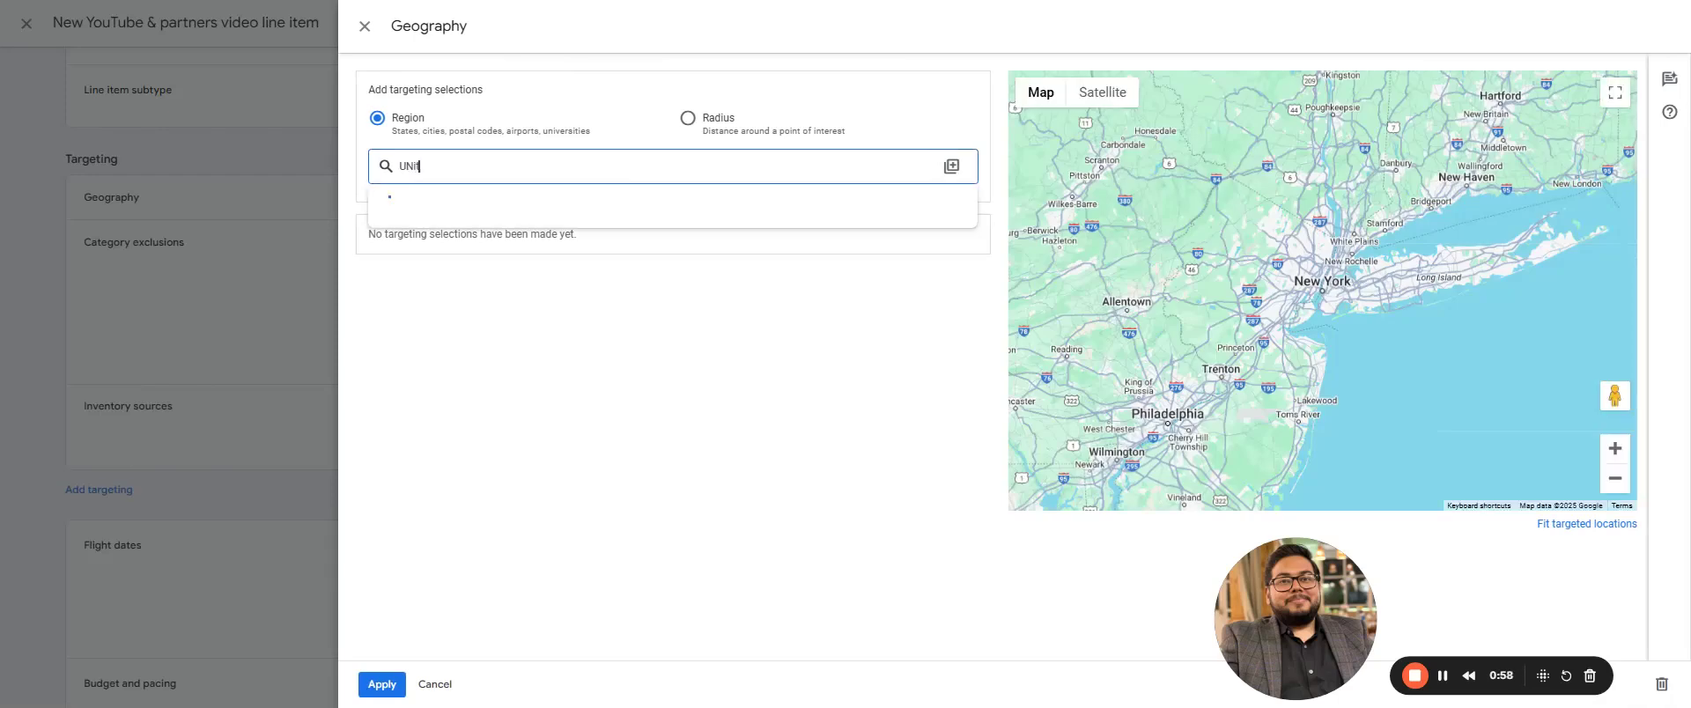
{"action": "type", "text": "ed"}
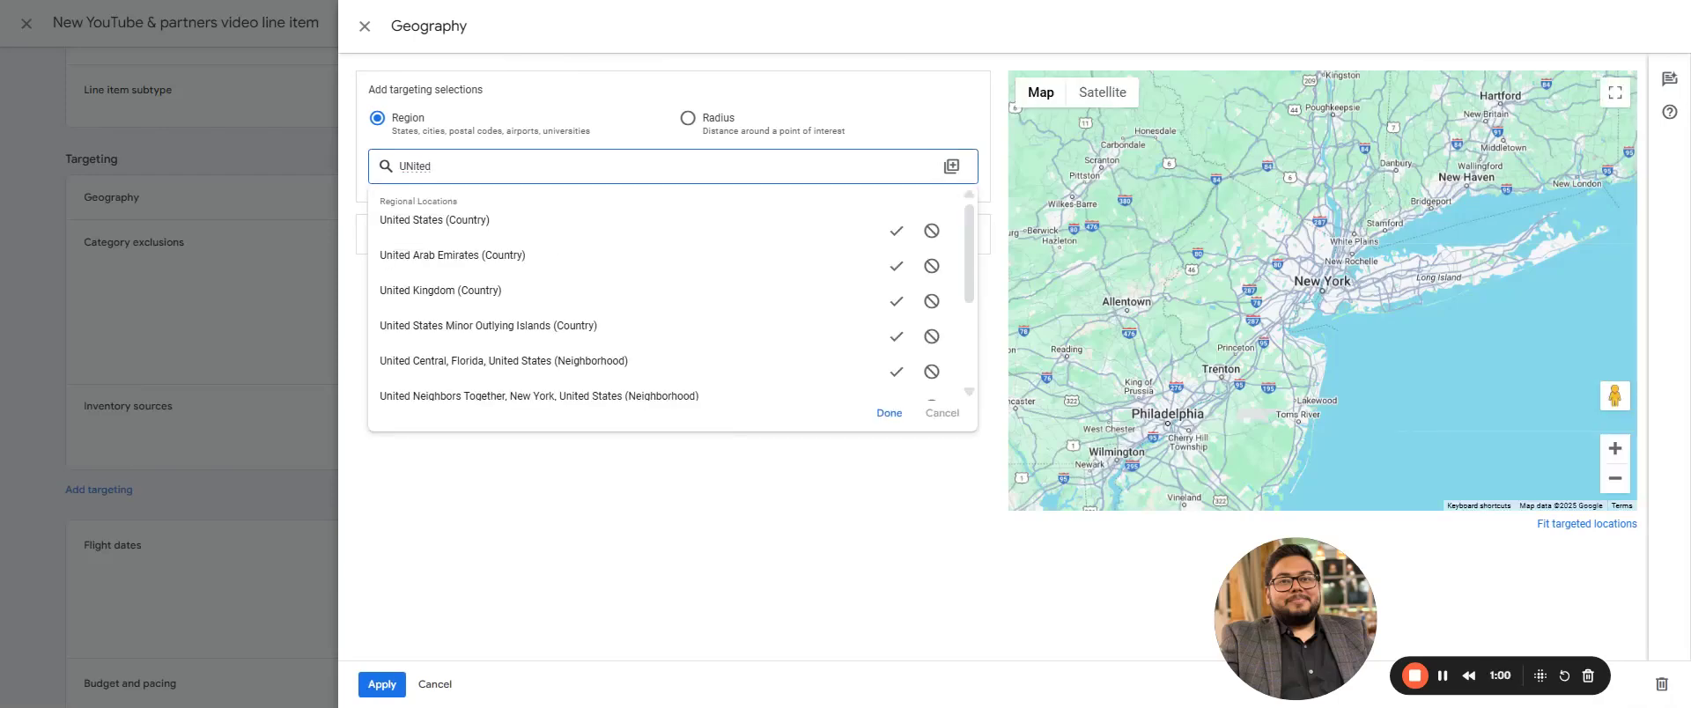
{"action": "left_click", "coordinate": [896, 231]}
{"action": "left_click", "coordinate": [827, 446]}
{"action": "left_click", "coordinate": [382, 684]}
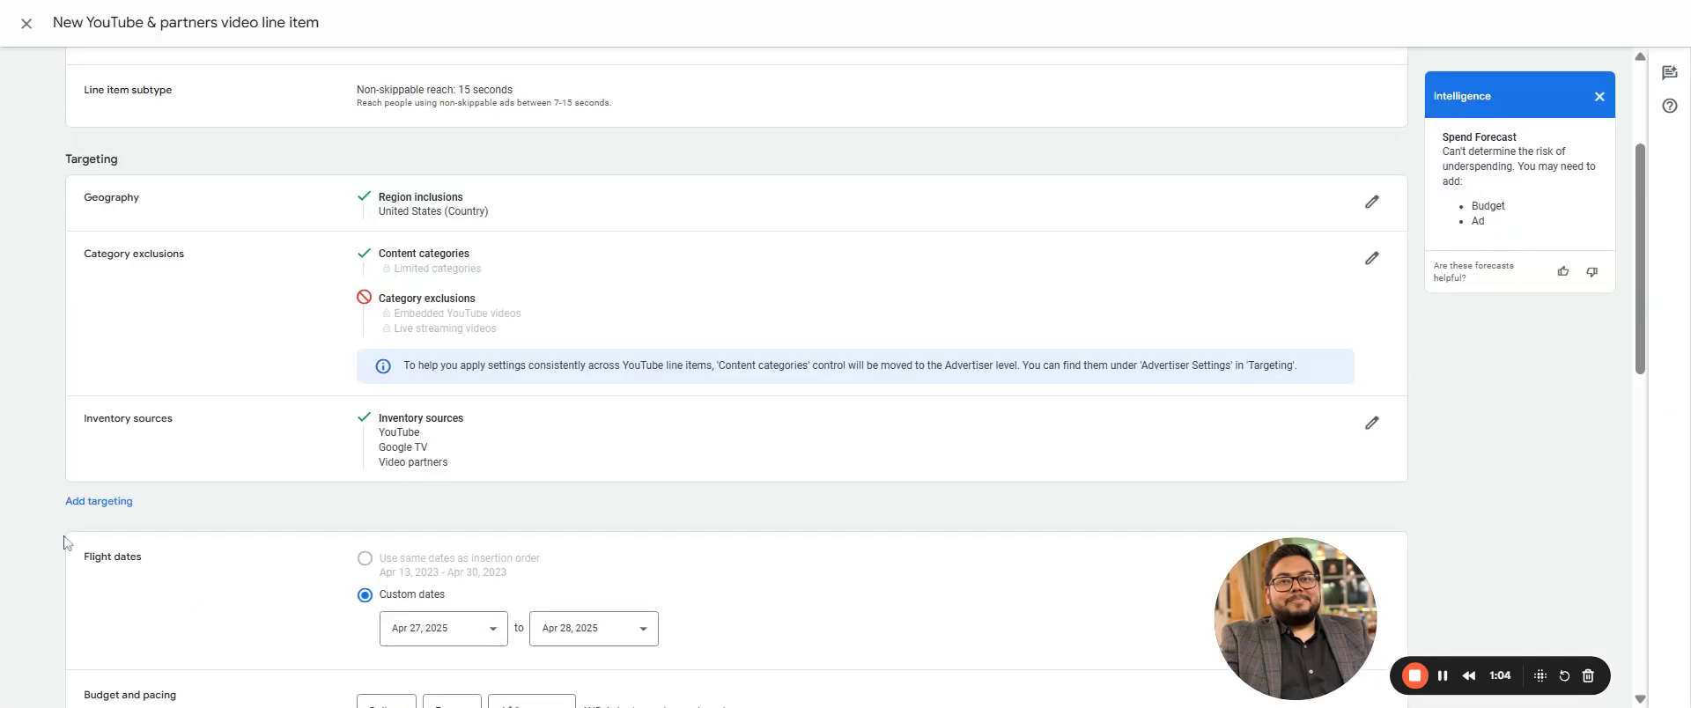
Start day-and-time targeting with the All days schedule preset
{"action": "left_click", "coordinate": [81, 503]}
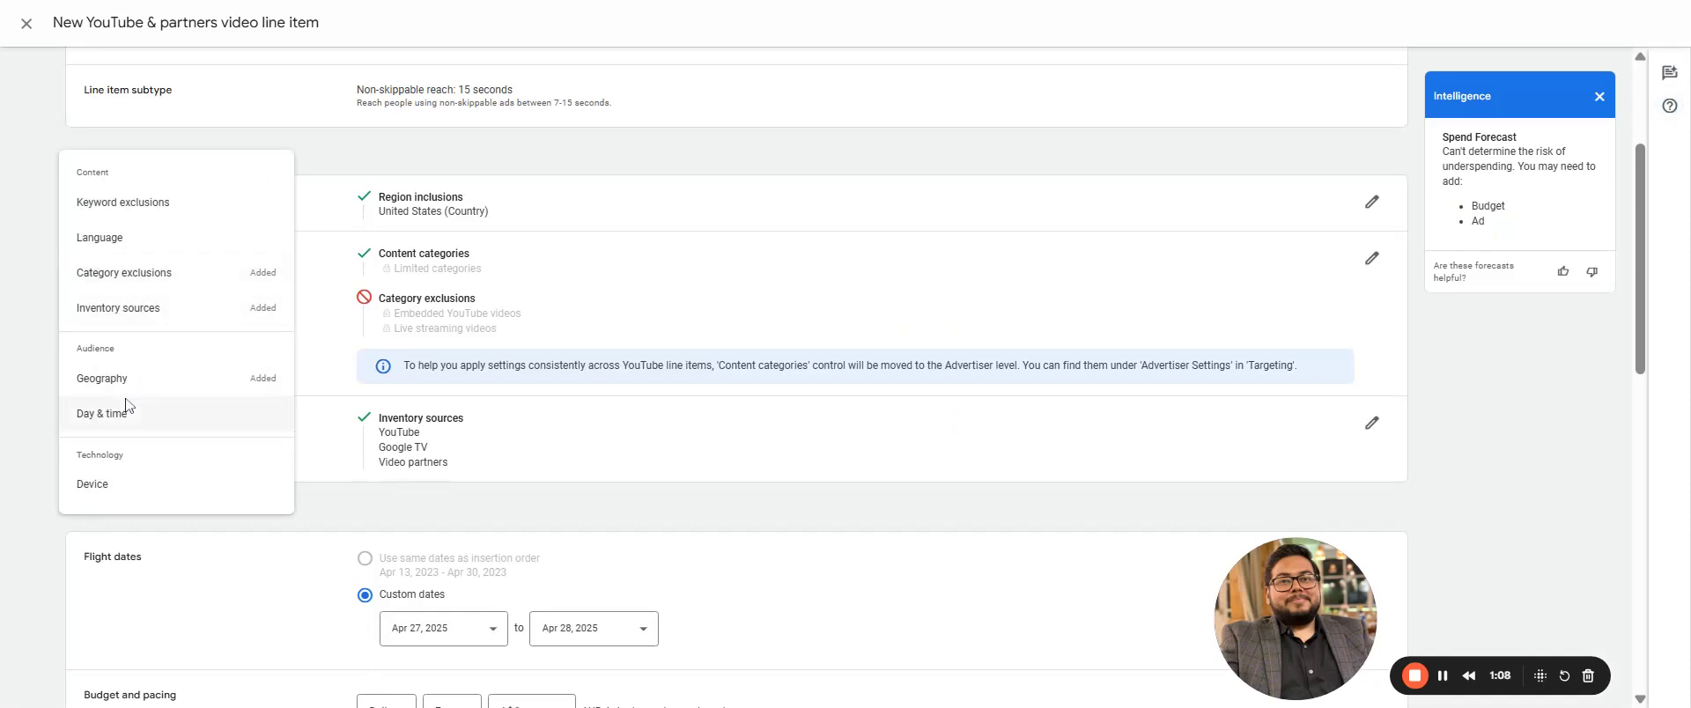
{"action": "left_click", "coordinate": [102, 414]}
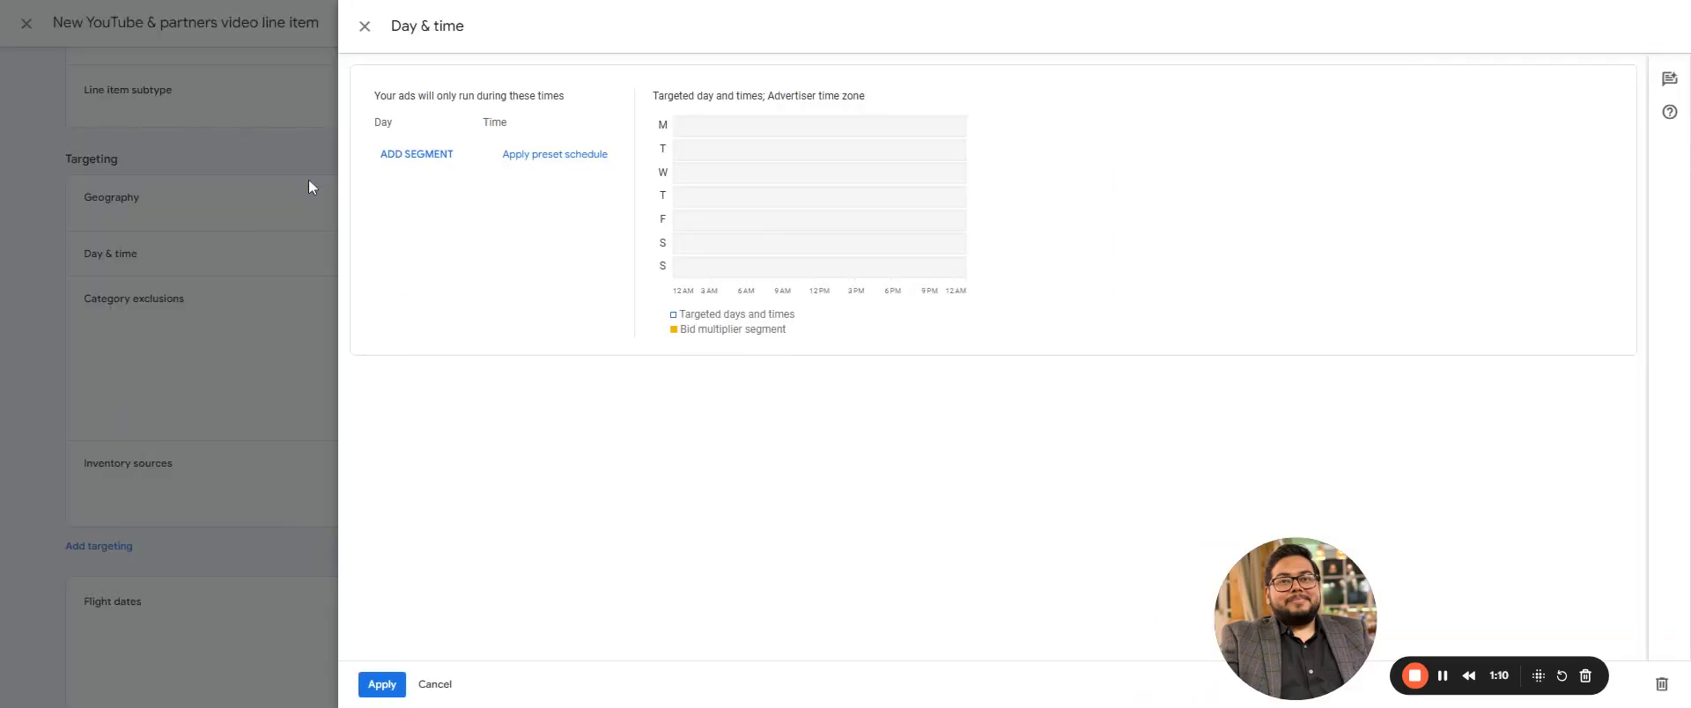
{"action": "left_click", "coordinate": [540, 157]}
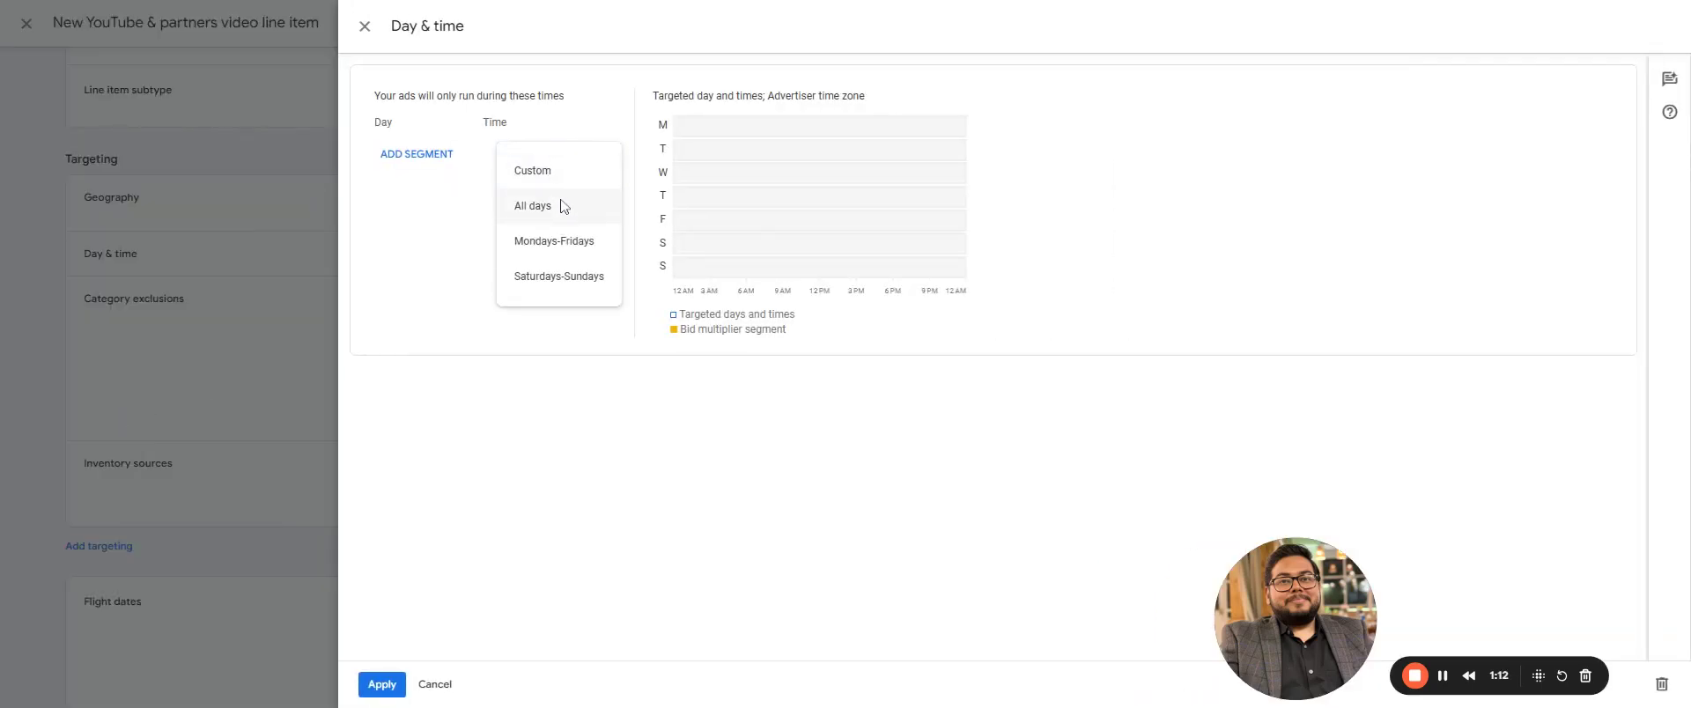
{"action": "left_click", "coordinate": [564, 207]}
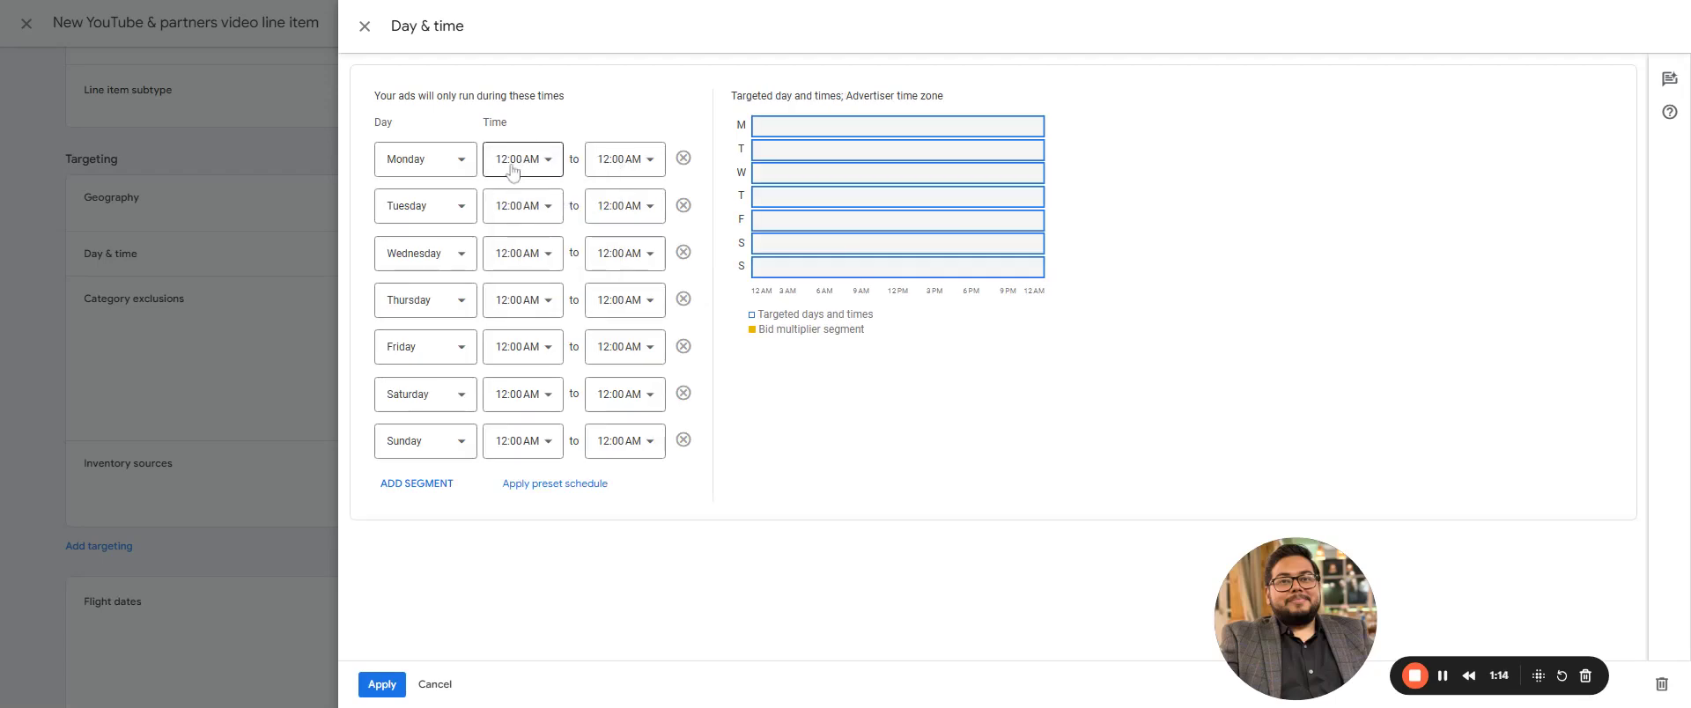
Change end times: Monday to 9:00 PM, Tuesday to 8:00 PM, then Monday to 1:00 AM
{"action": "left_click", "coordinate": [635, 167]}
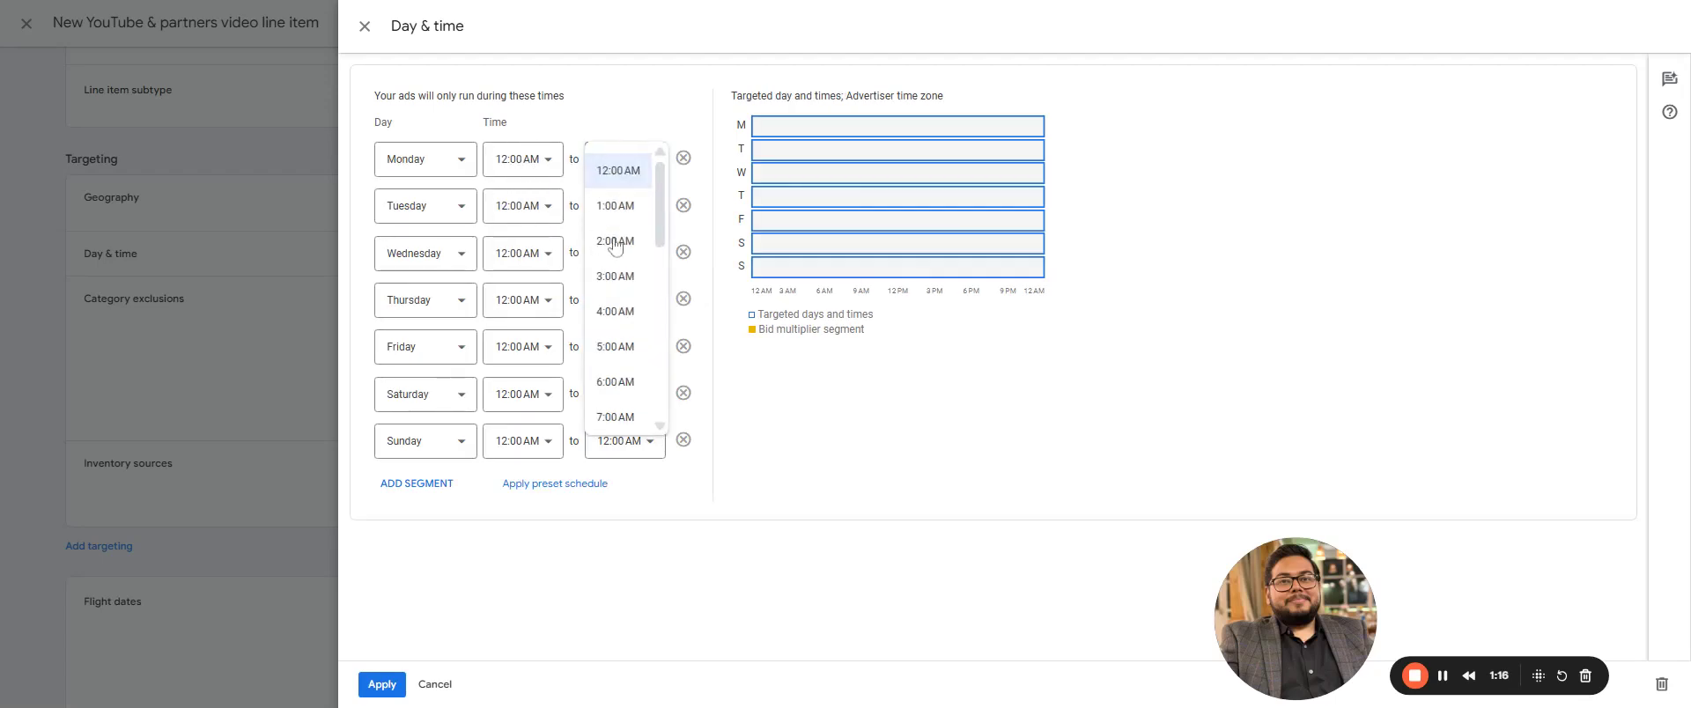
{"action": "scroll", "coordinate": [627, 361], "scroll_direction": "down", "scroll_amount": 5}
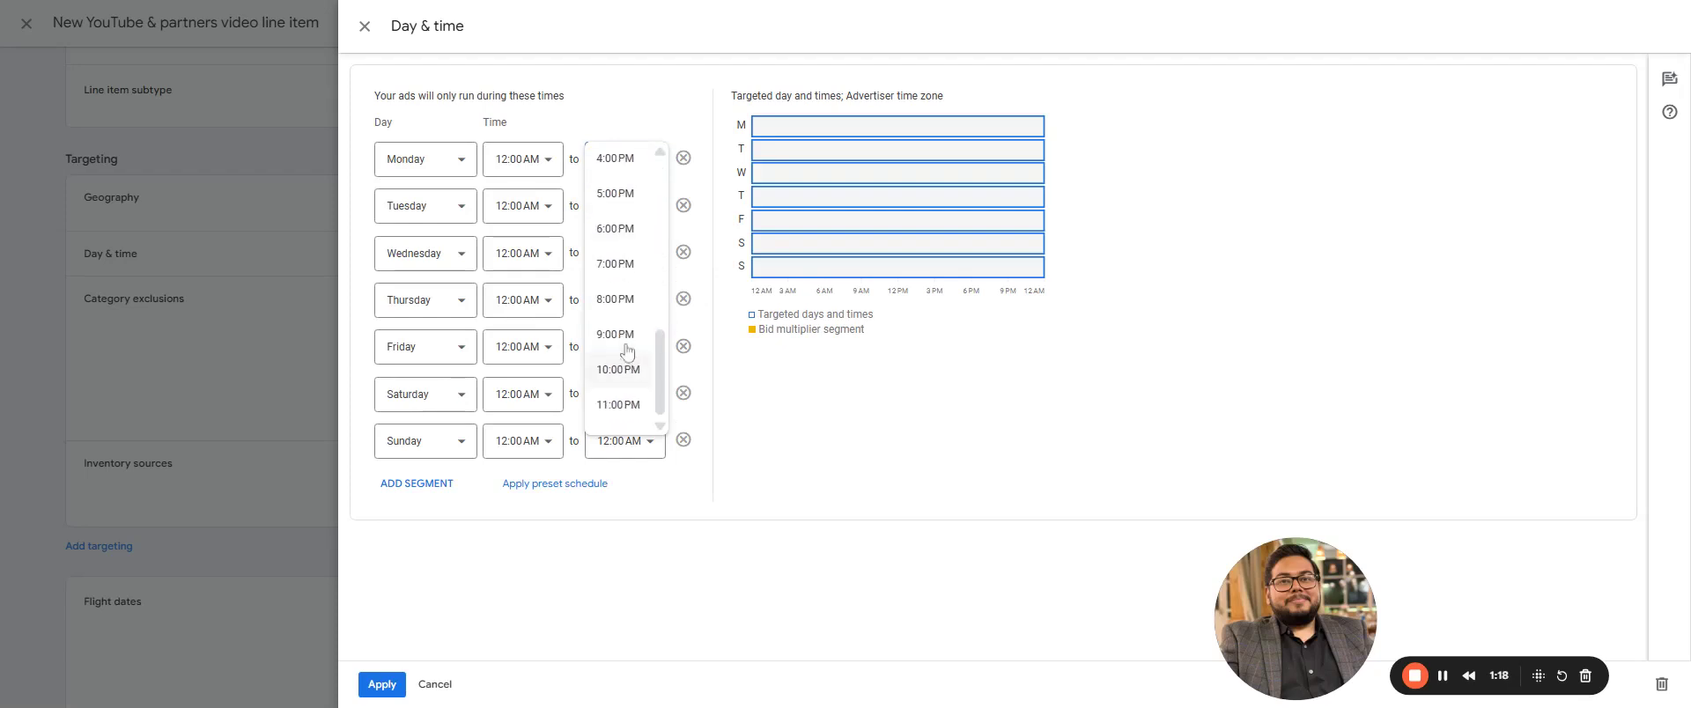
{"action": "left_click", "coordinate": [627, 342]}
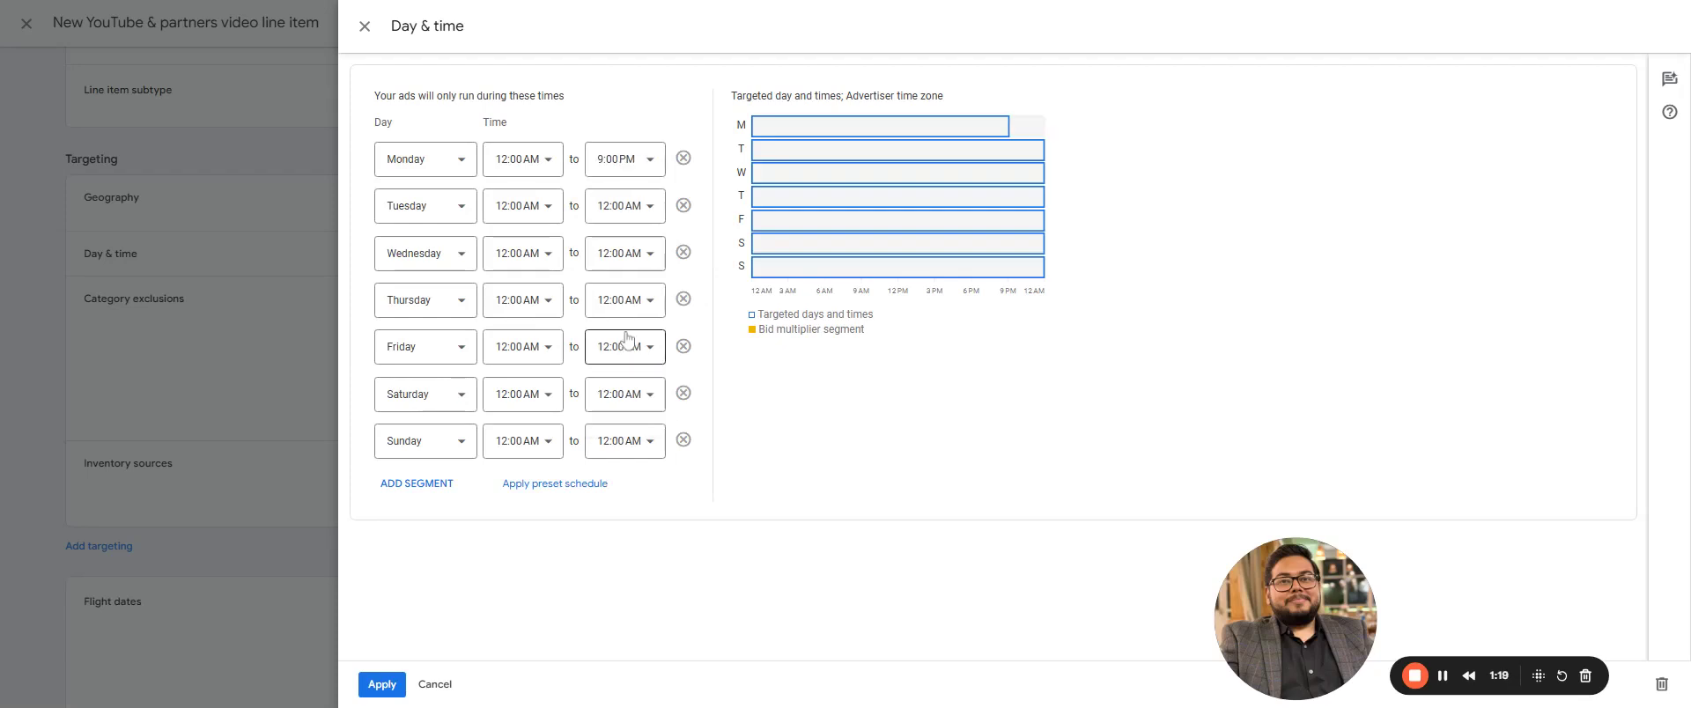
{"action": "left_click", "coordinate": [627, 205]}
{"action": "scroll", "coordinate": [620, 357], "scroll_direction": "down", "scroll_amount": 5}
{"action": "left_click", "coordinate": [617, 352]}
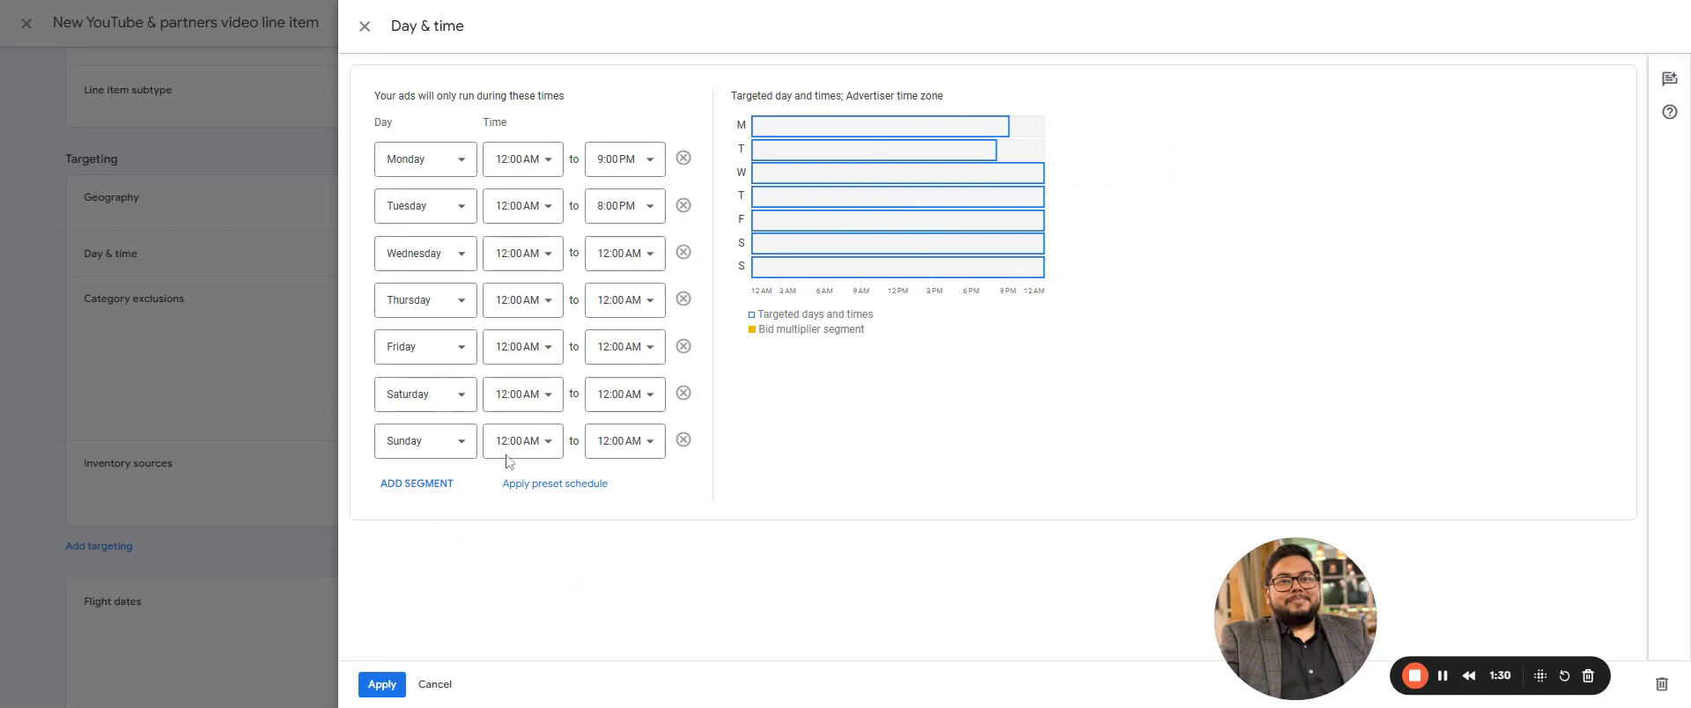
{"action": "left_click", "coordinate": [649, 159]}
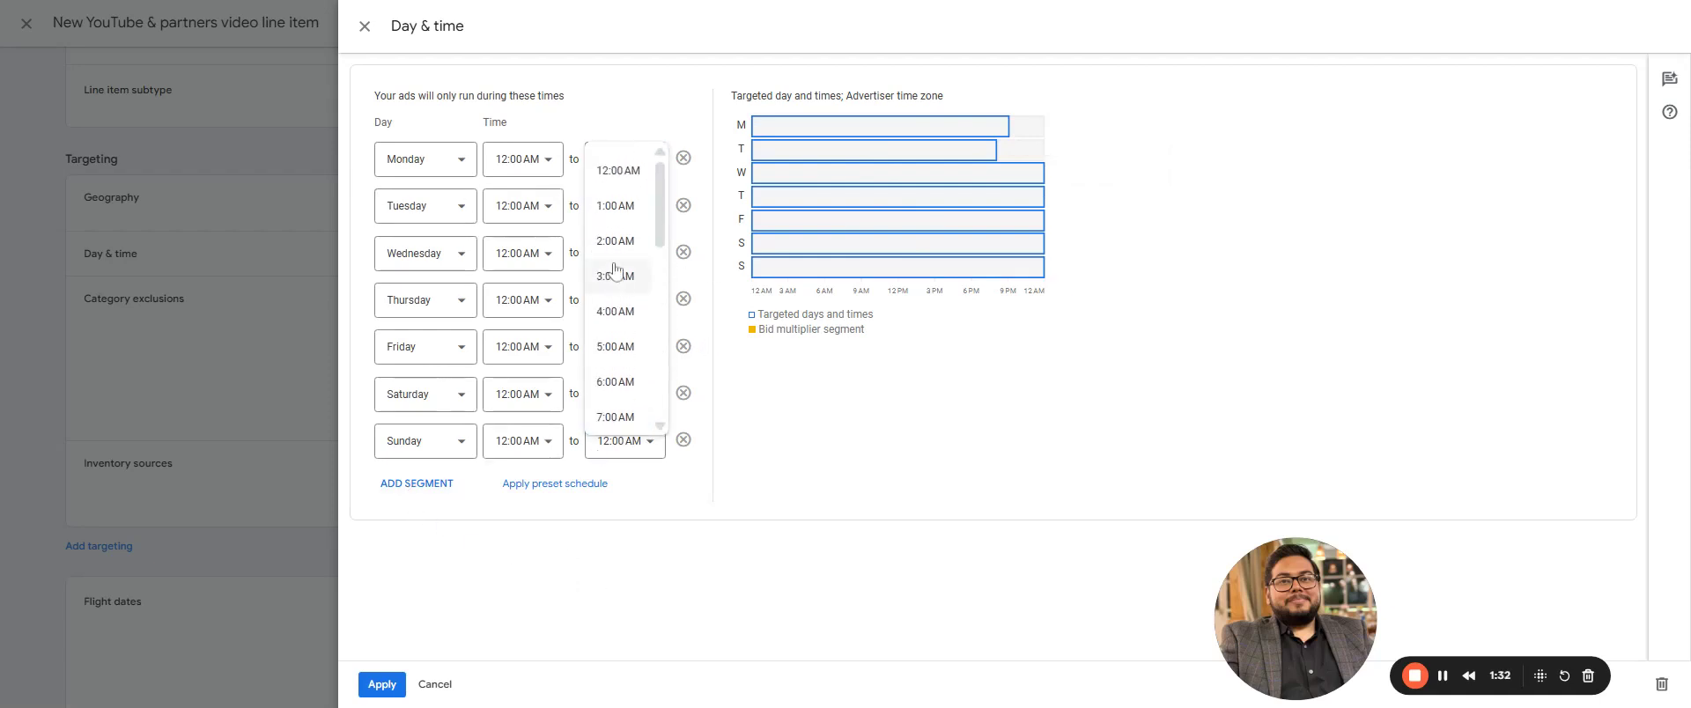
{"action": "left_click", "coordinate": [622, 211]}
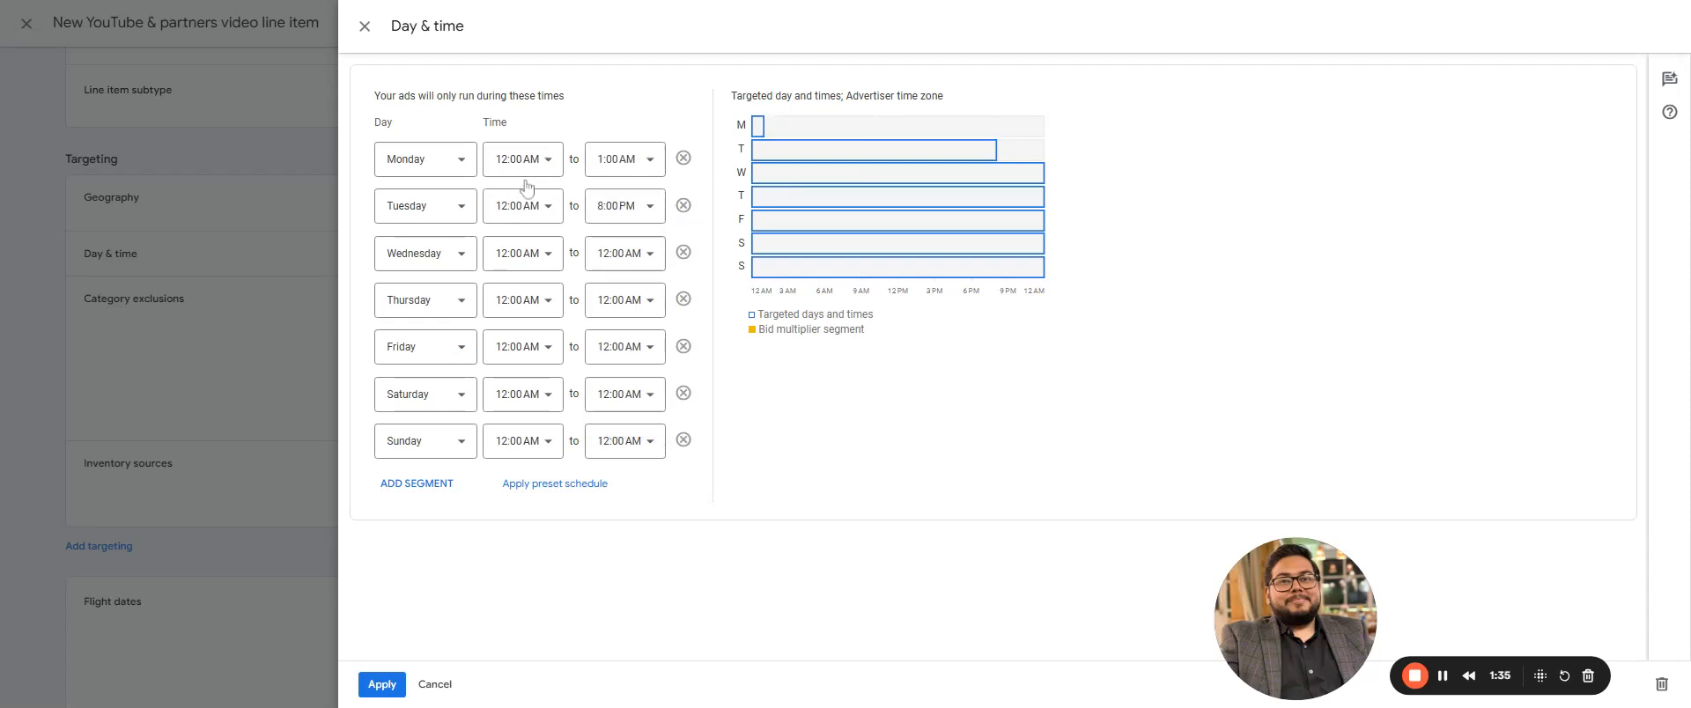
Add another Monday slot running from 5:00 AM to 6:00 AM
{"action": "left_click", "coordinate": [417, 484]}
{"action": "left_click", "coordinate": [546, 490]}
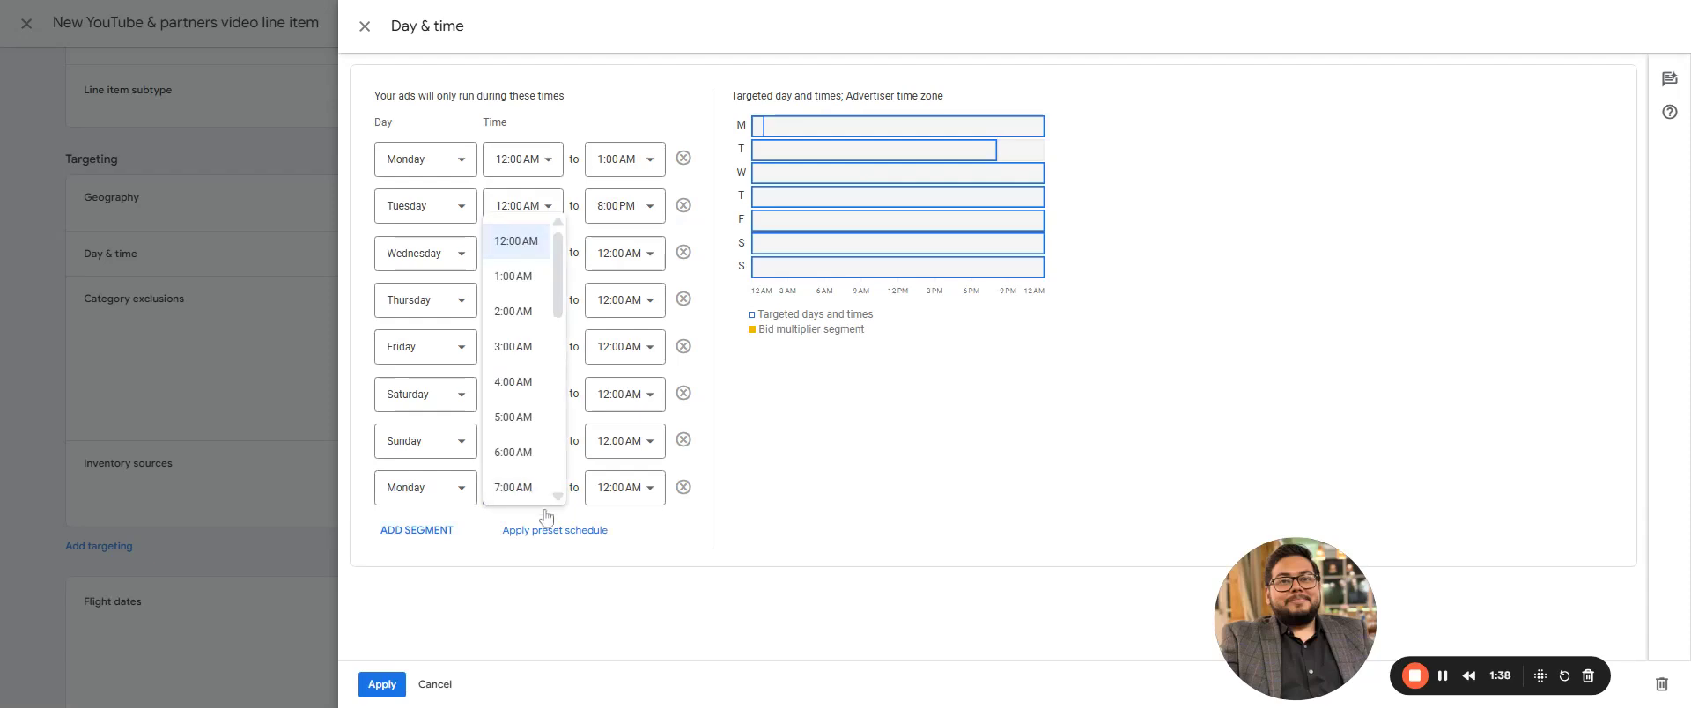
{"action": "left_click", "coordinate": [514, 416]}
{"action": "left_click", "coordinate": [621, 487]}
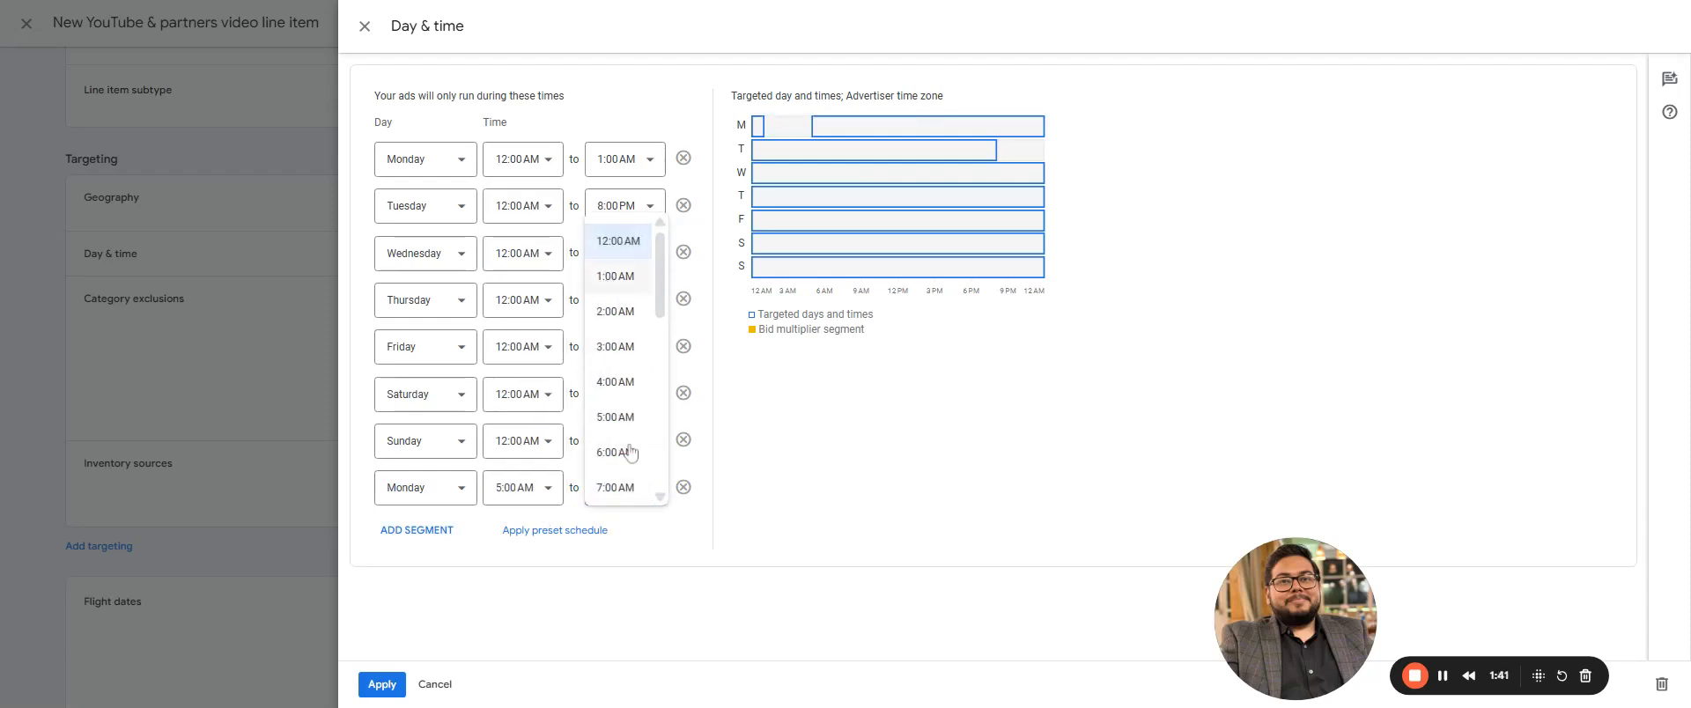
{"action": "left_click", "coordinate": [627, 454]}
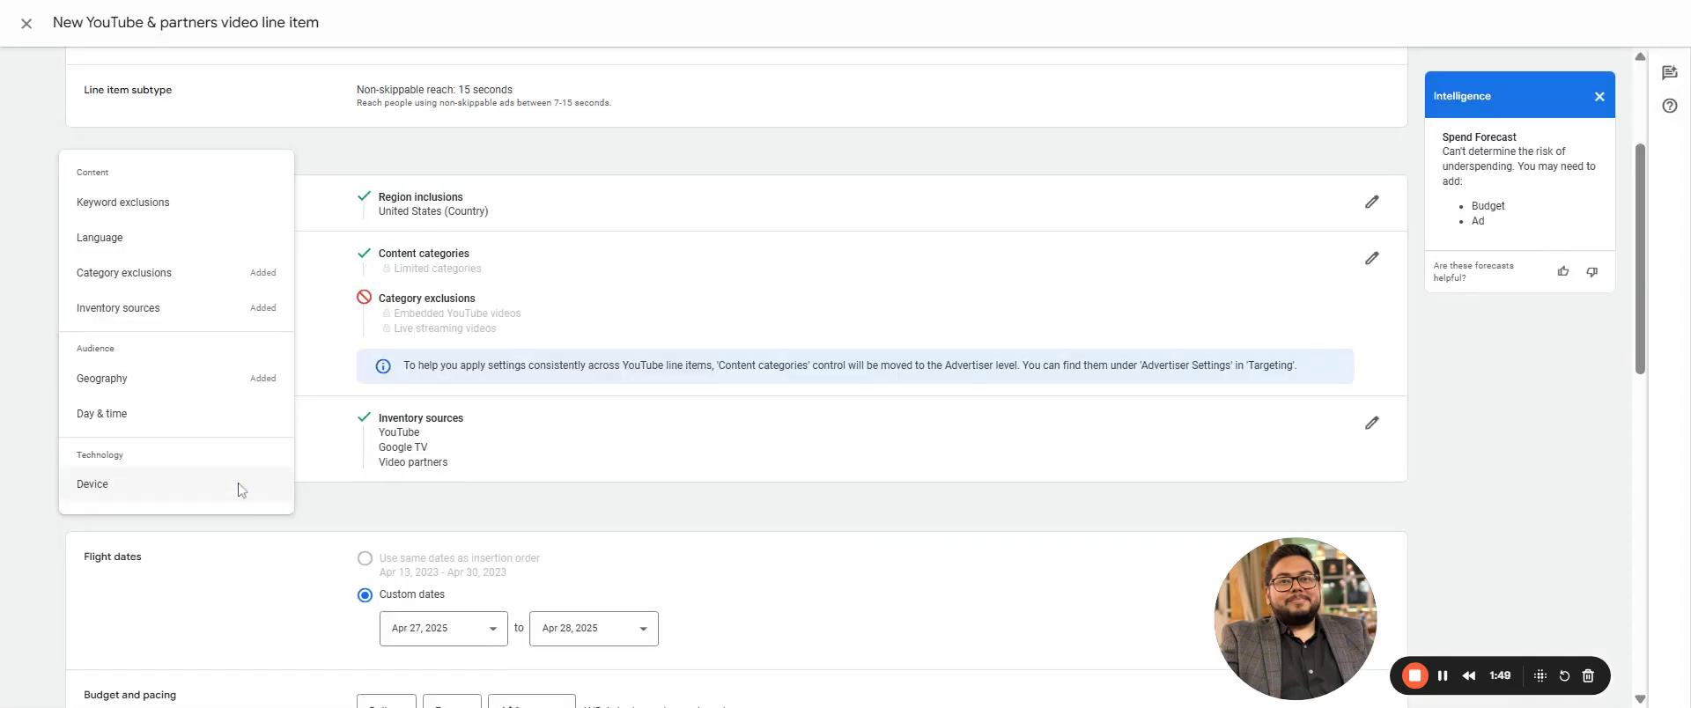
Open device targeting and expand its advanced device settings
{"action": "left_click", "coordinate": [243, 485]}
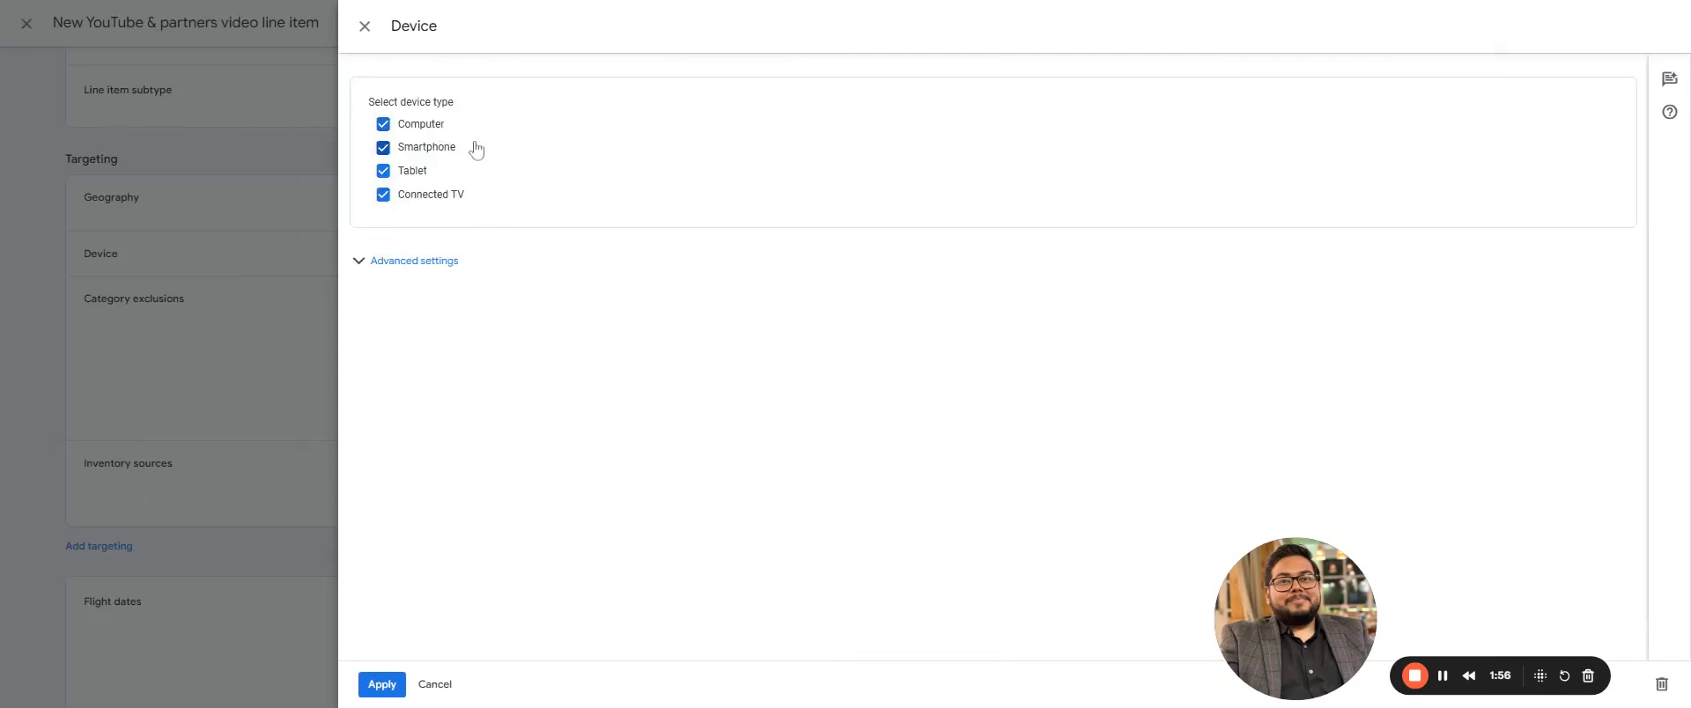
{"action": "left_click", "coordinate": [420, 263]}
{"action": "scroll", "coordinate": [563, 384], "scroll_direction": "down", "scroll_amount": 3}
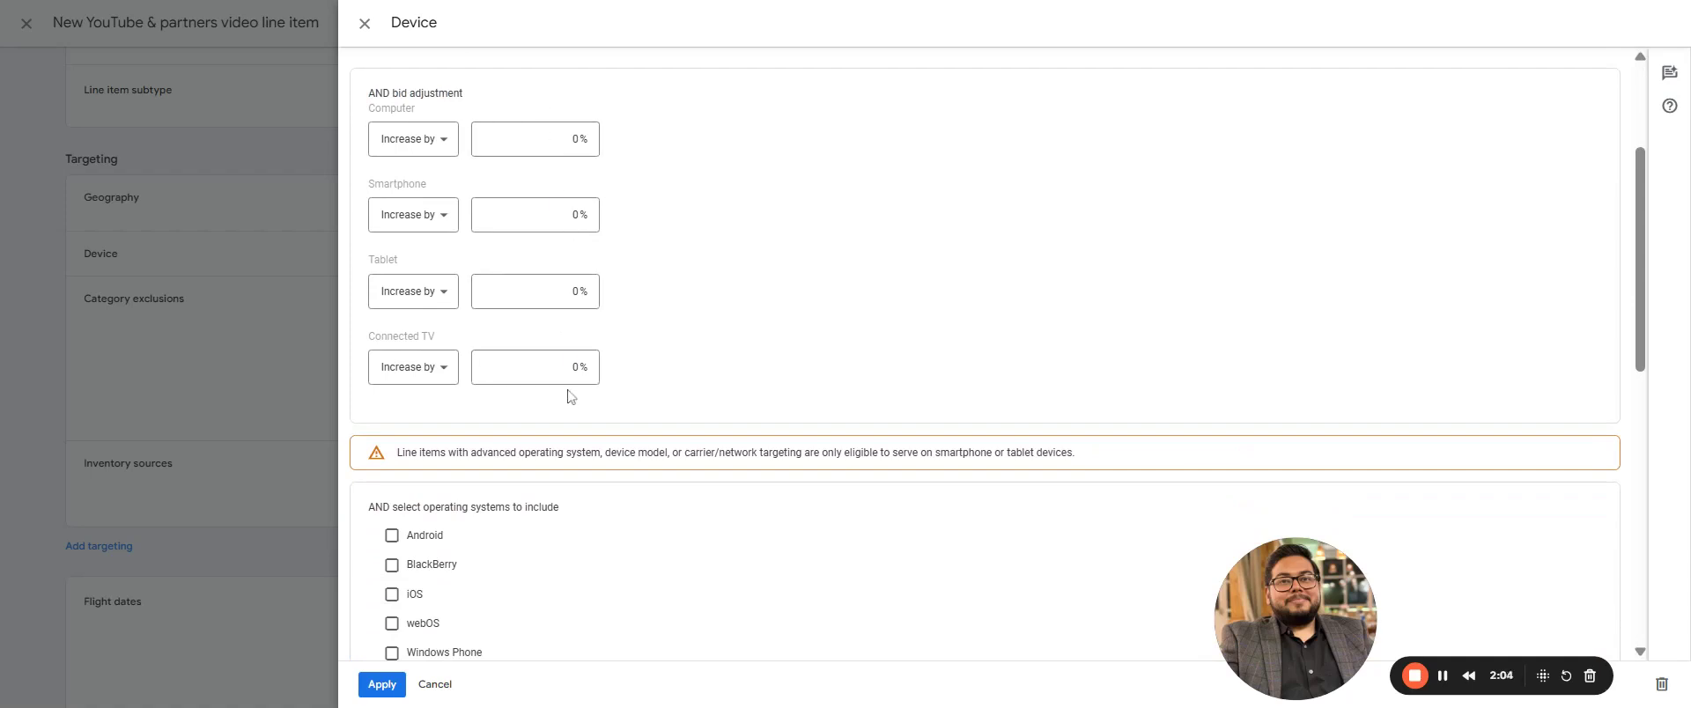
{"action": "scroll", "coordinate": [569, 395], "scroll_direction": "down", "scroll_amount": 3}
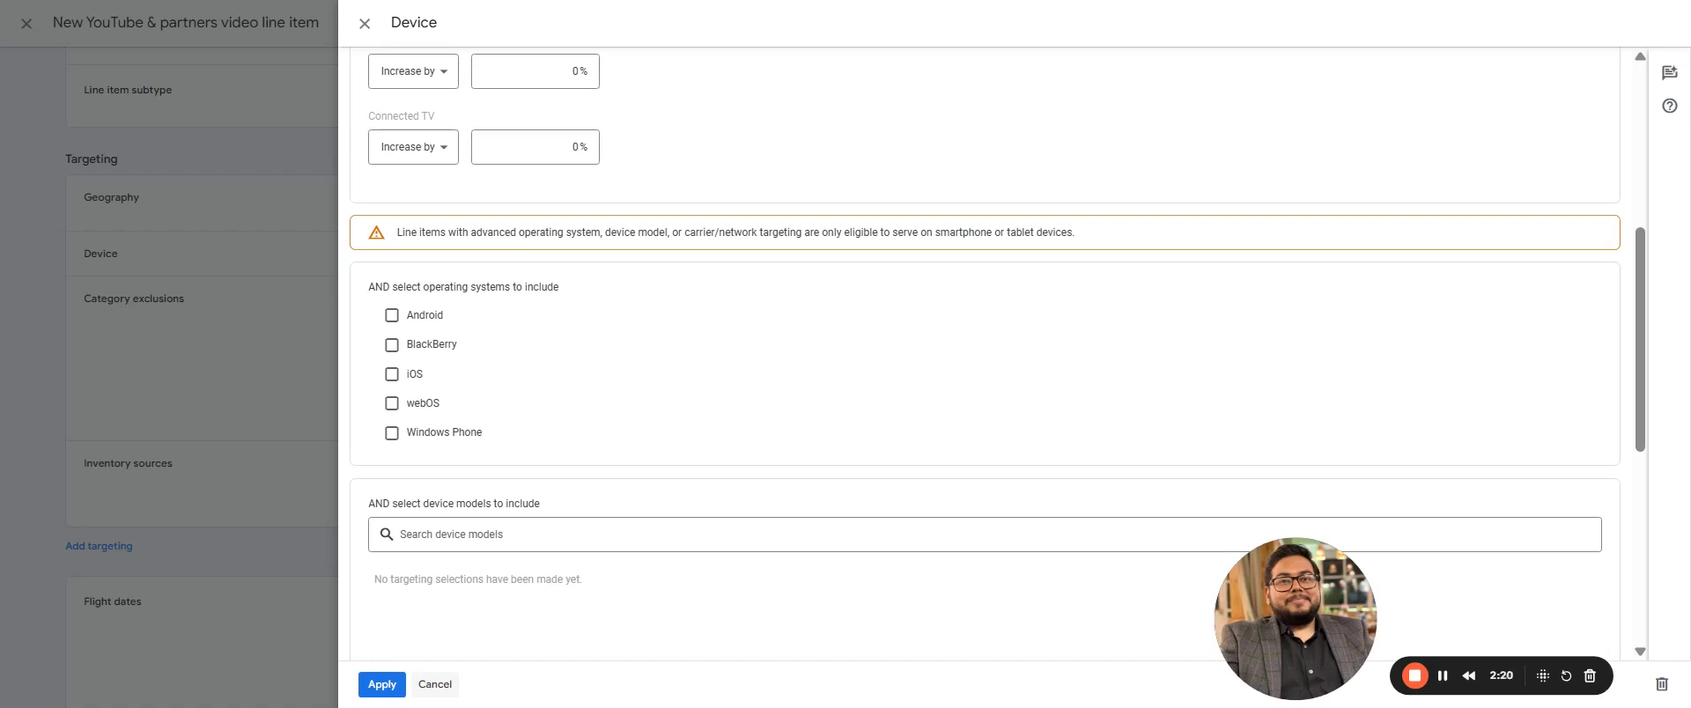
Browse the device-model search list, then cancel without applying any device targeting
{"action": "left_click", "coordinate": [510, 534]}
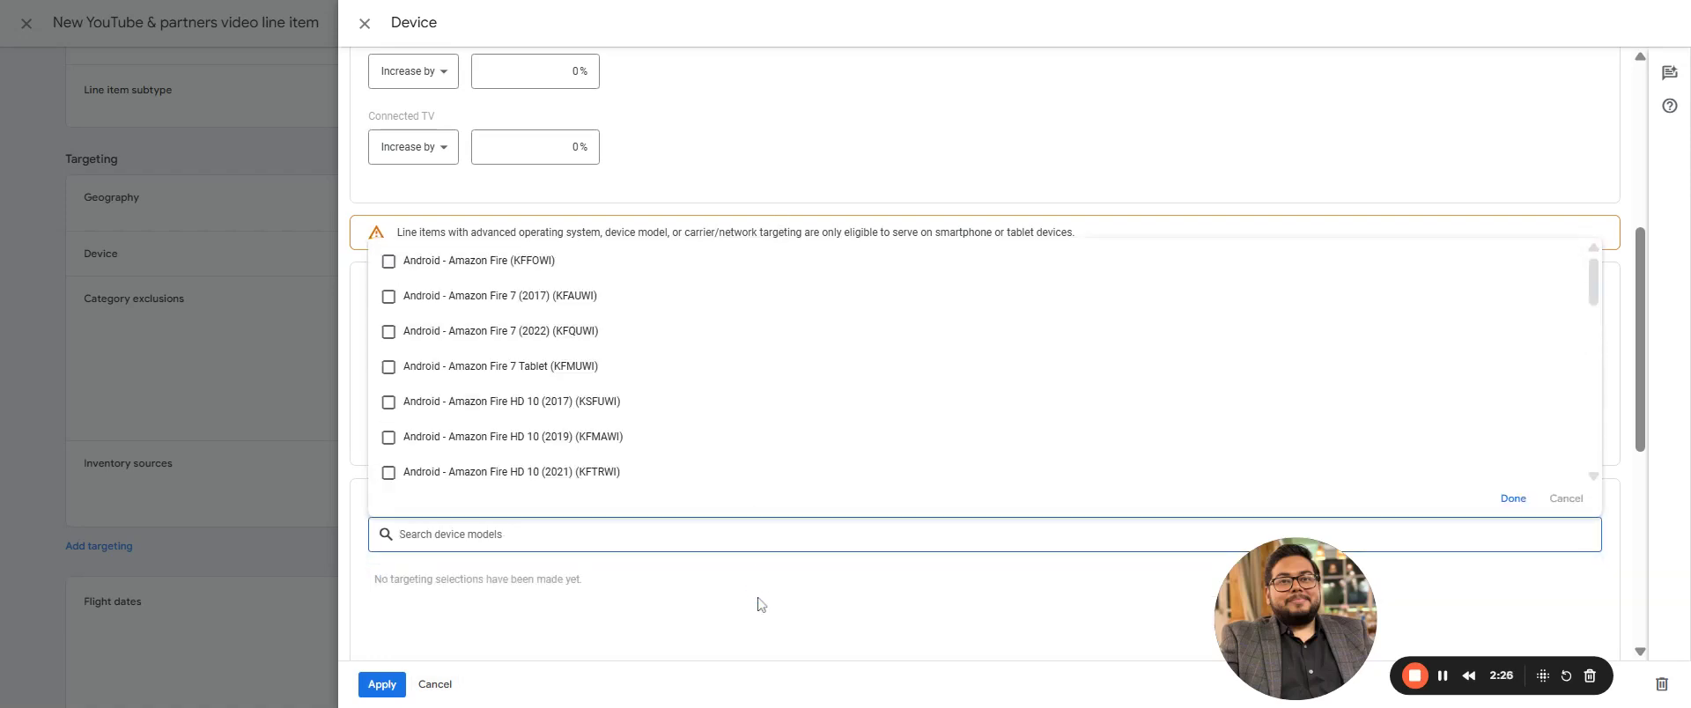
{"action": "left_click", "coordinate": [437, 690]}
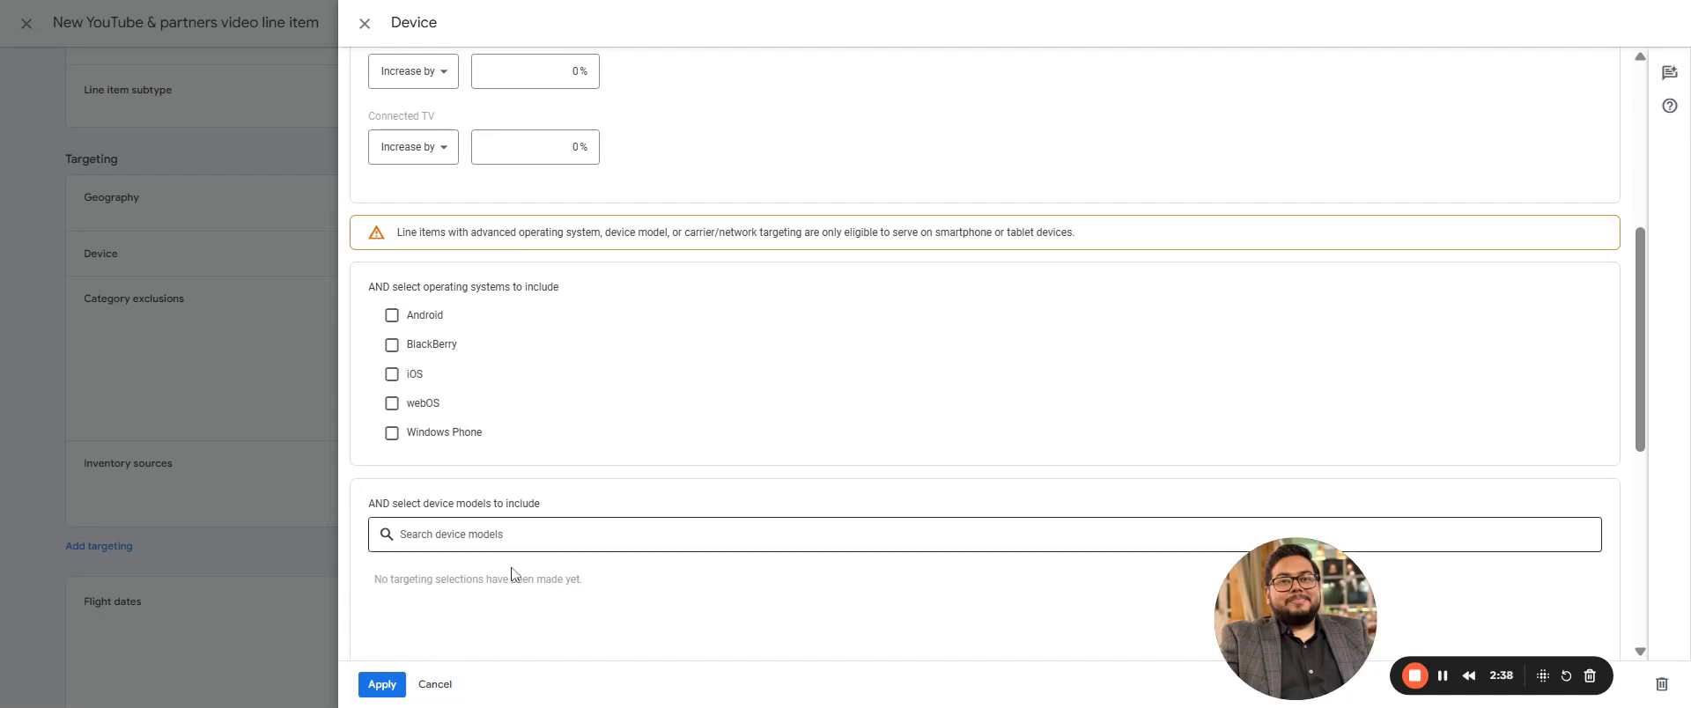
{"action": "scroll", "coordinate": [487, 599], "scroll_direction": "down", "scroll_amount": 2}
{"action": "left_click", "coordinate": [450, 428]}
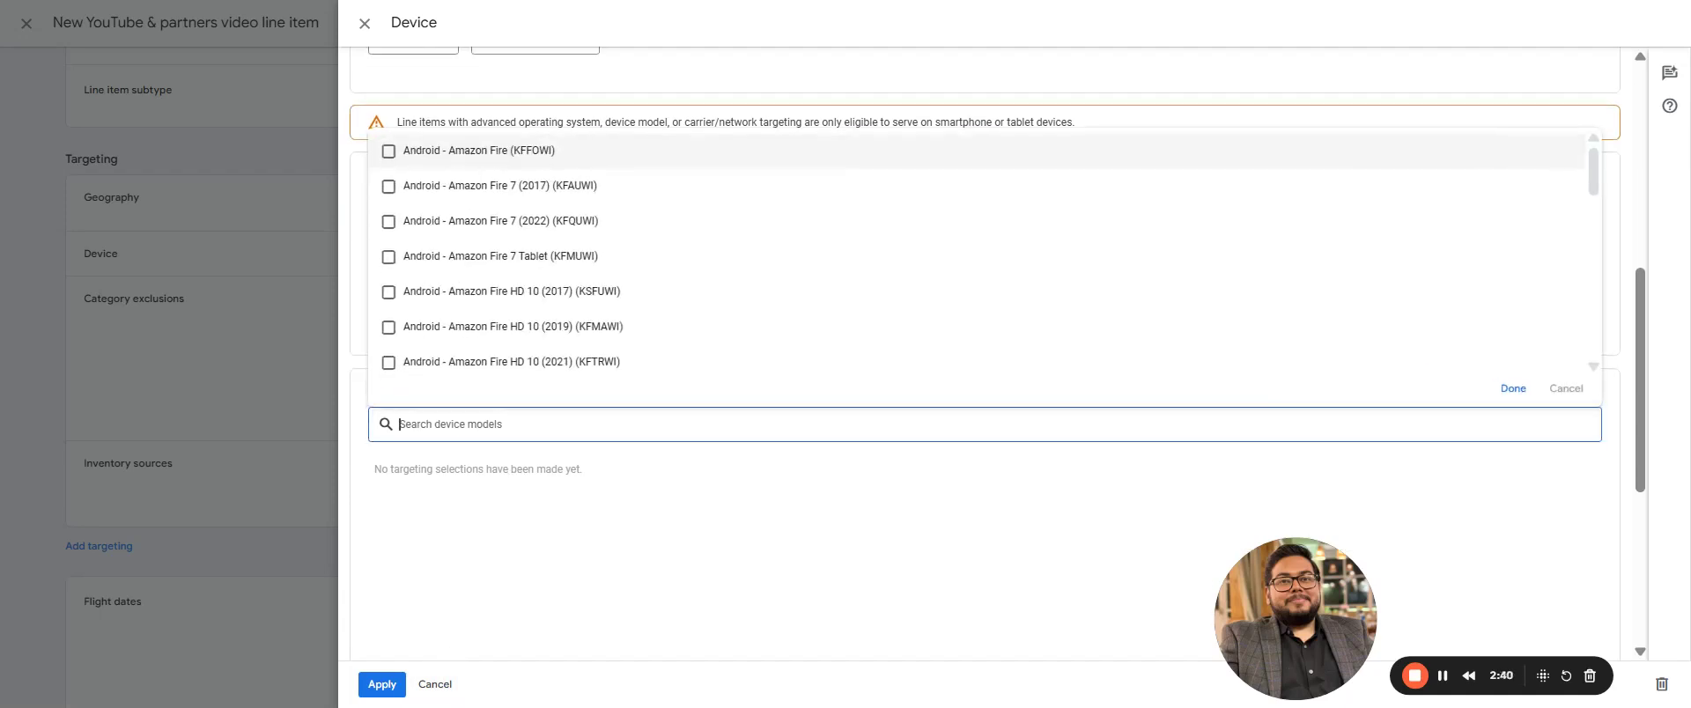
{"action": "scroll", "coordinate": [457, 387], "scroll_direction": "down", "scroll_amount": 4}
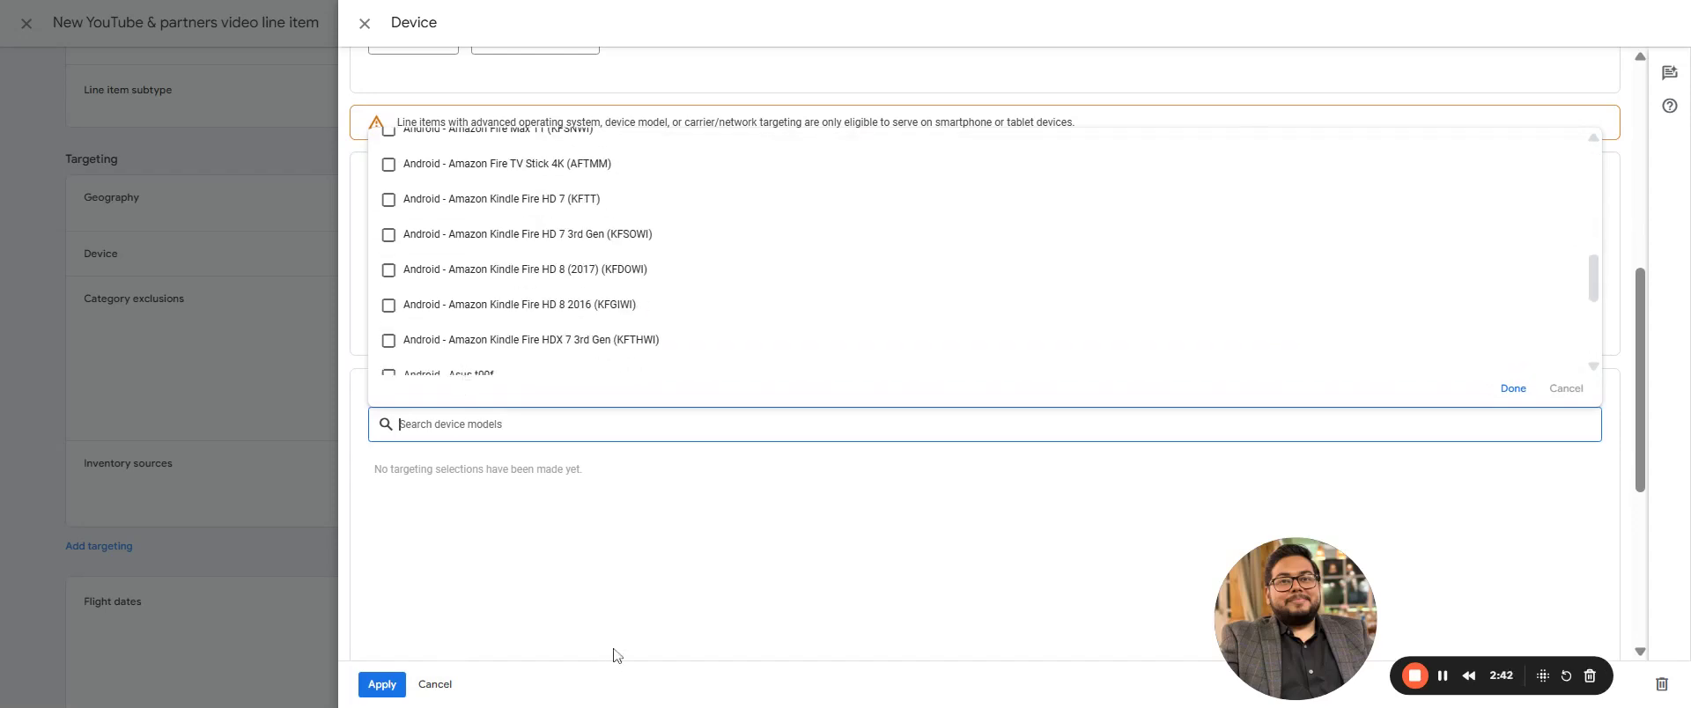
{"action": "left_click", "coordinate": [541, 690]}
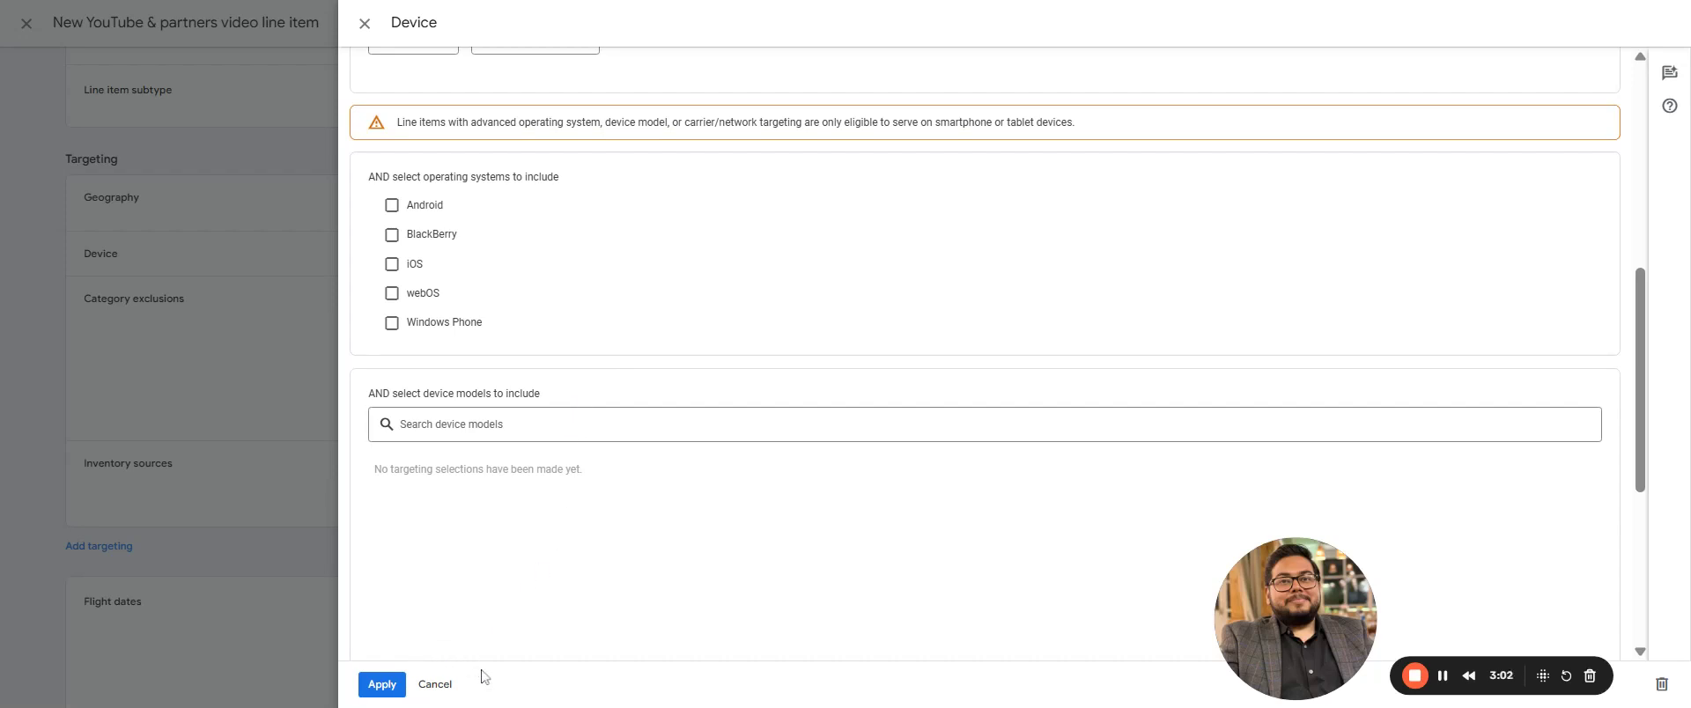
{"action": "left_click", "coordinate": [436, 685]}
Limit the line item's exposure frequency to 5 per week
{"action": "scroll", "coordinate": [317, 555], "scroll_direction": "down", "scroll_amount": 4}
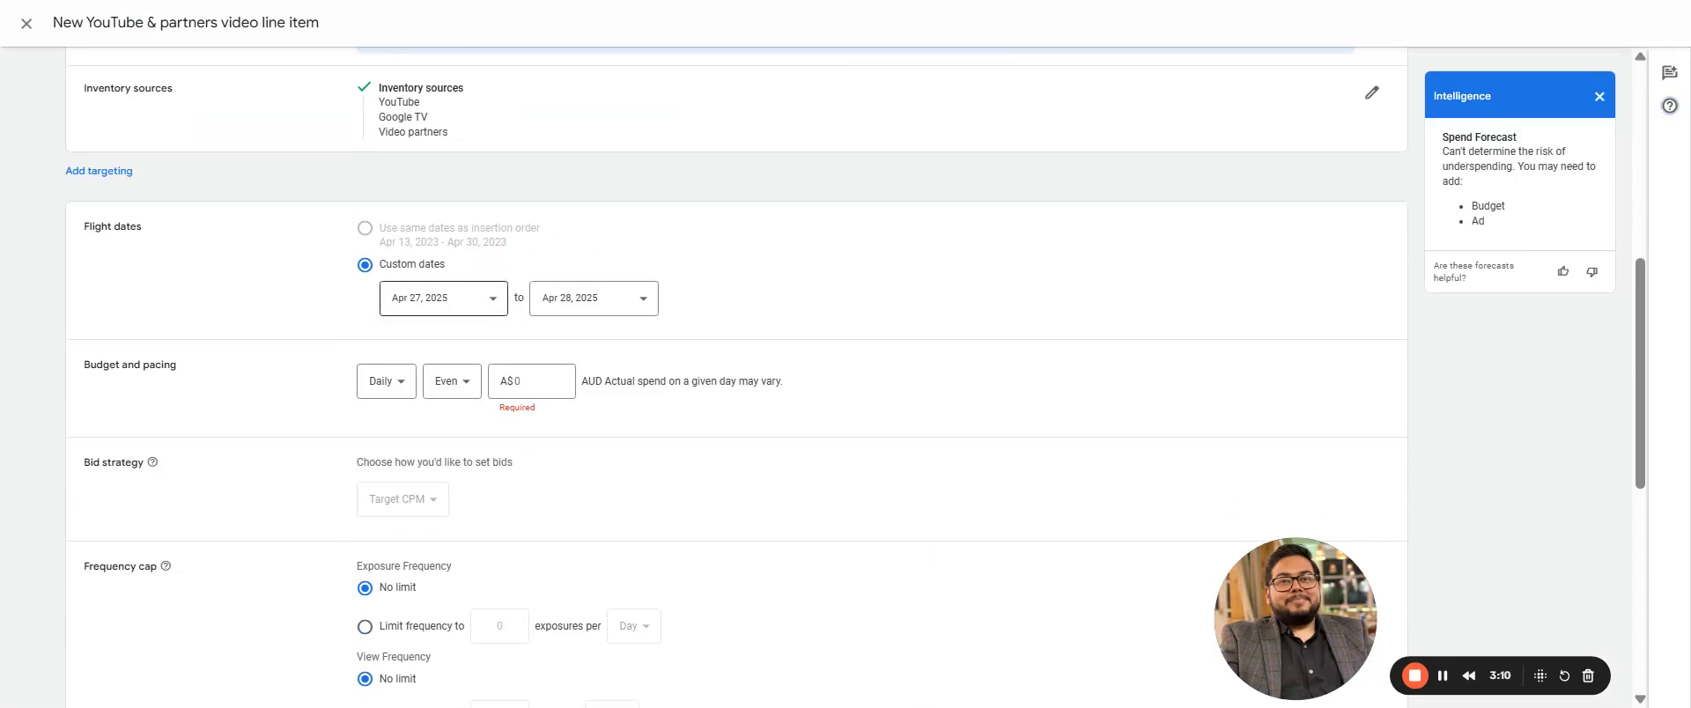
{"action": "scroll", "coordinate": [195, 319], "scroll_direction": "down", "scroll_amount": 1}
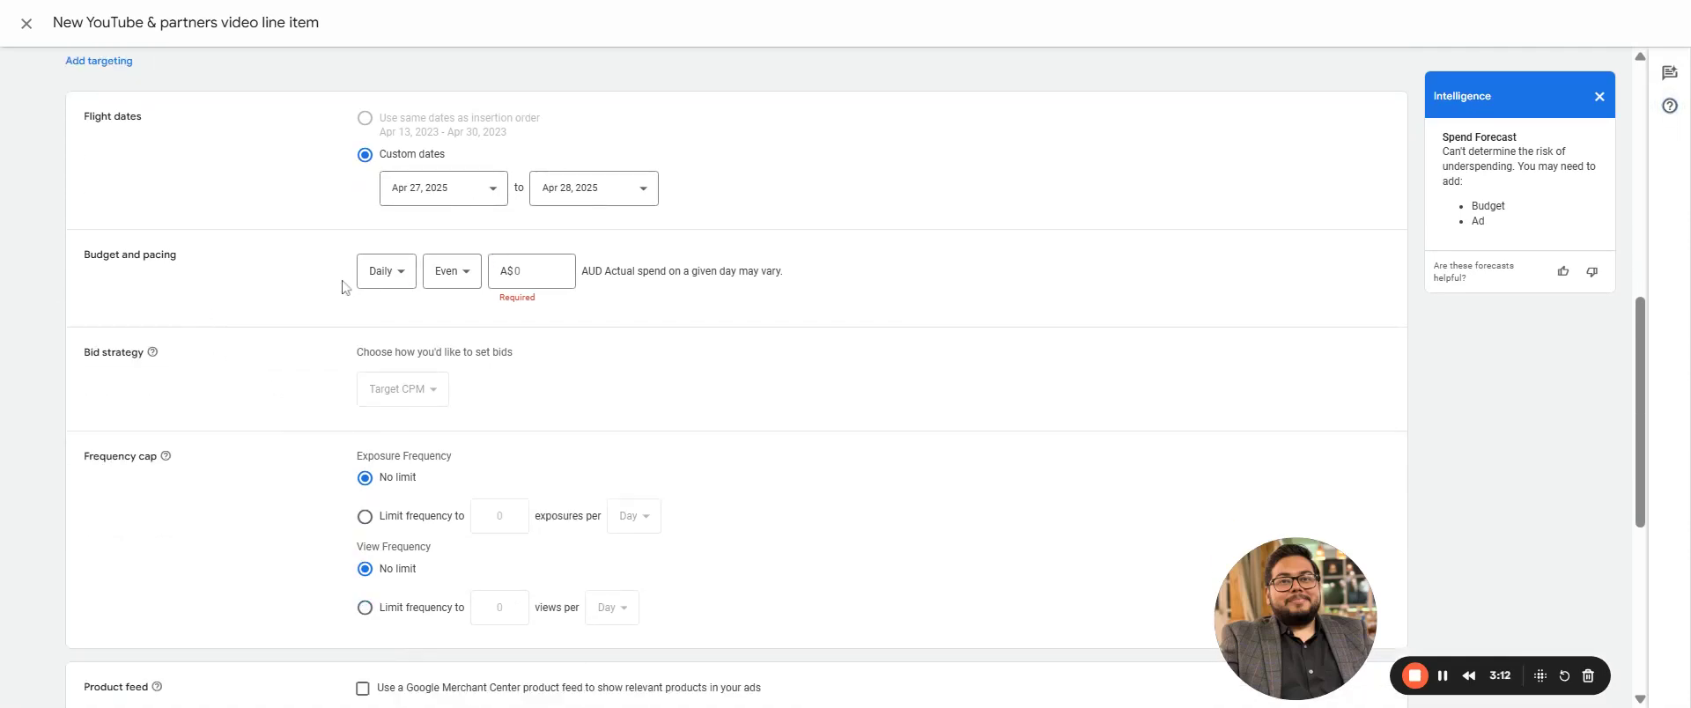
{"action": "left_click", "coordinate": [531, 271]}
{"action": "scroll", "coordinate": [483, 339], "scroll_direction": "down", "scroll_amount": 3}
{"action": "left_click", "coordinate": [377, 307]}
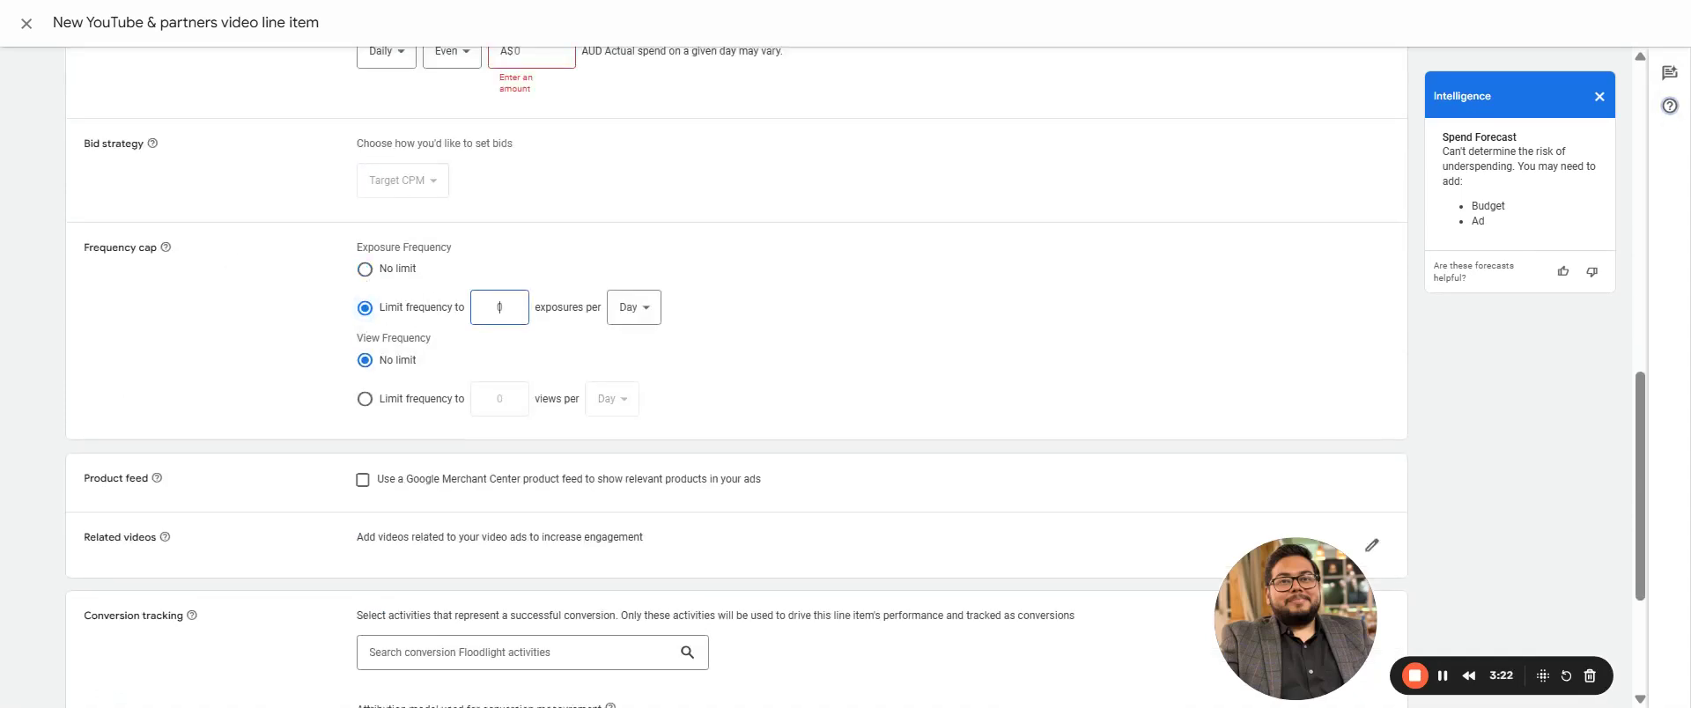
{"action": "left_click", "coordinate": [633, 308]}
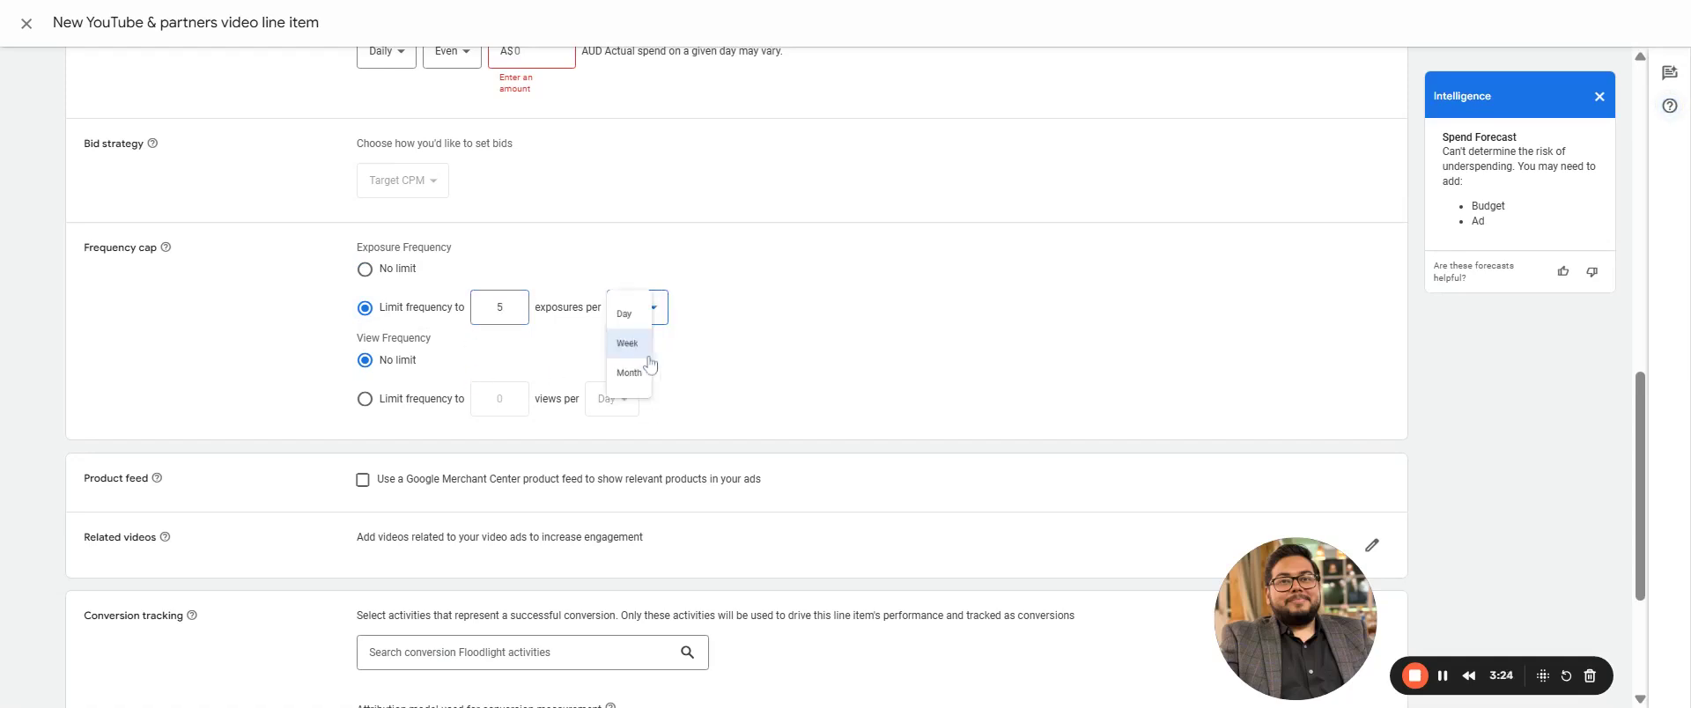
Enable a view limit of 5 views per week
{"action": "left_click", "coordinate": [645, 345]}
{"action": "left_click", "coordinate": [366, 399]}
{"action": "left_click", "coordinate": [514, 413]}
{"action": "type", "text": "5"}
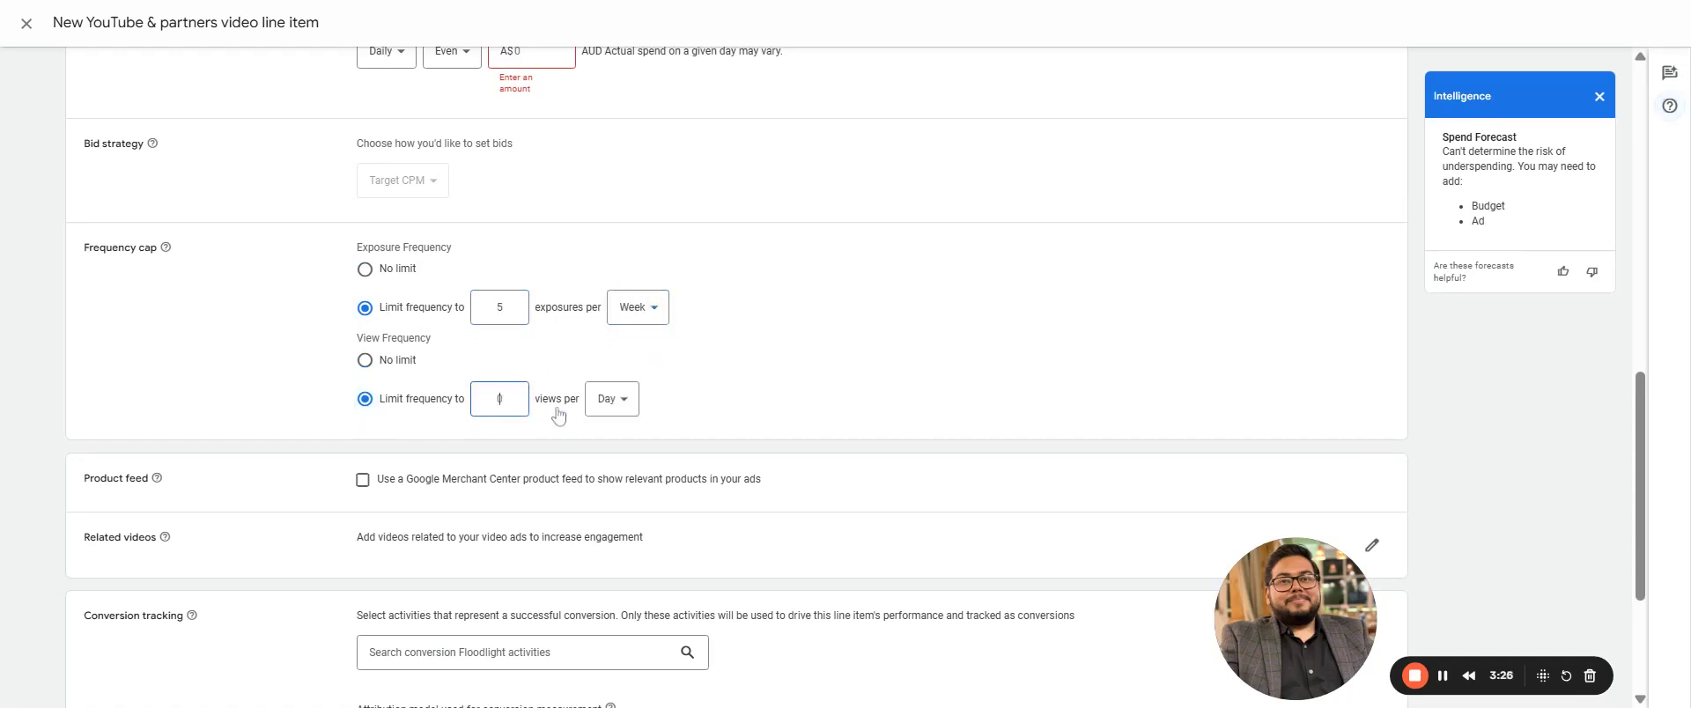
{"action": "left_click", "coordinate": [617, 401]}
{"action": "left_click", "coordinate": [616, 445]}
{"action": "scroll", "coordinate": [740, 378], "scroll_direction": "down", "scroll_amount": 3}
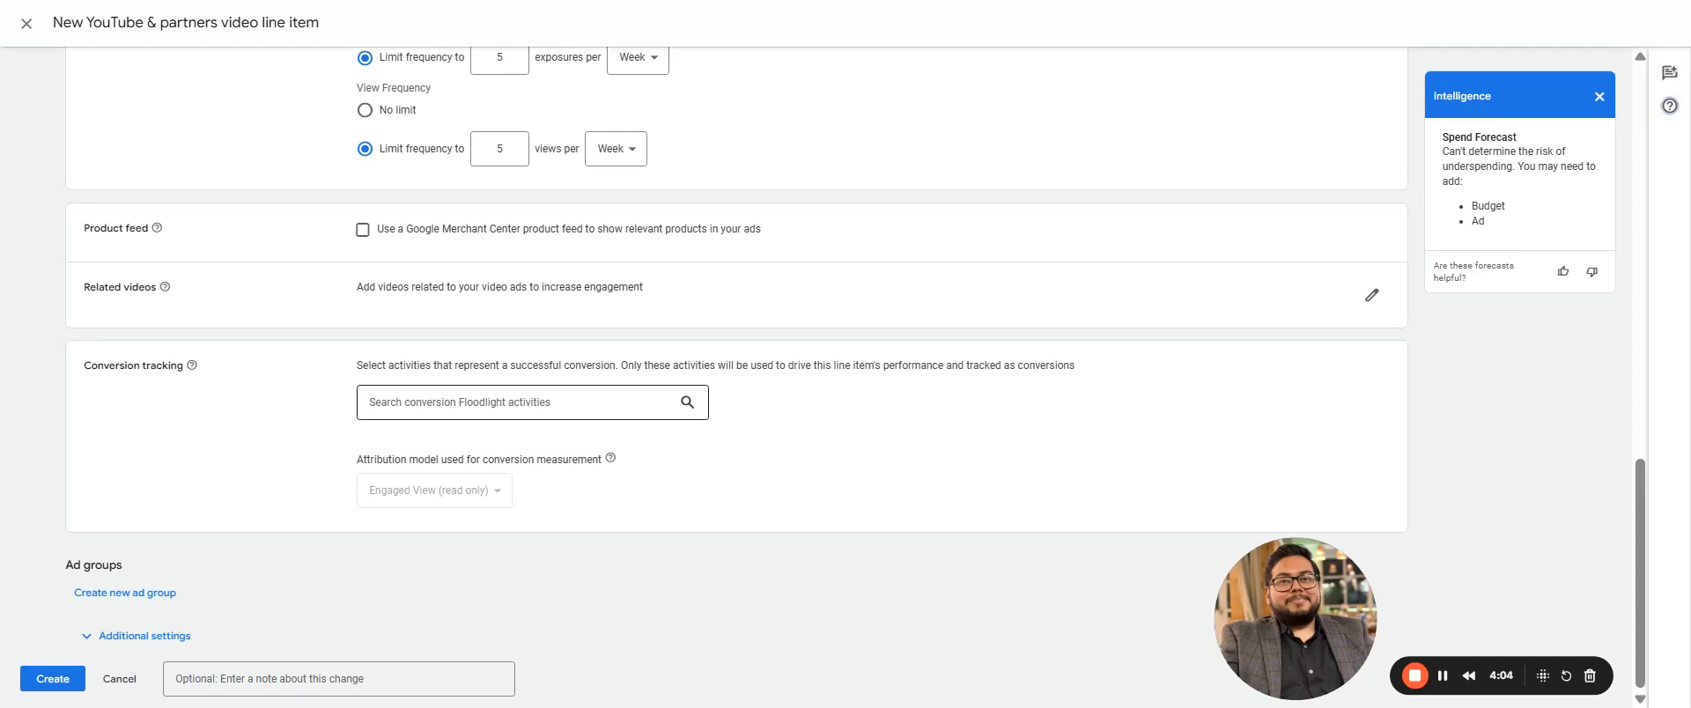
Expand Additional settings and check the third-party viewability vendor, leaving it at None
{"action": "left_click", "coordinate": [168, 637]}
{"action": "scroll", "coordinate": [261, 592], "scroll_direction": "down", "scroll_amount": 10}
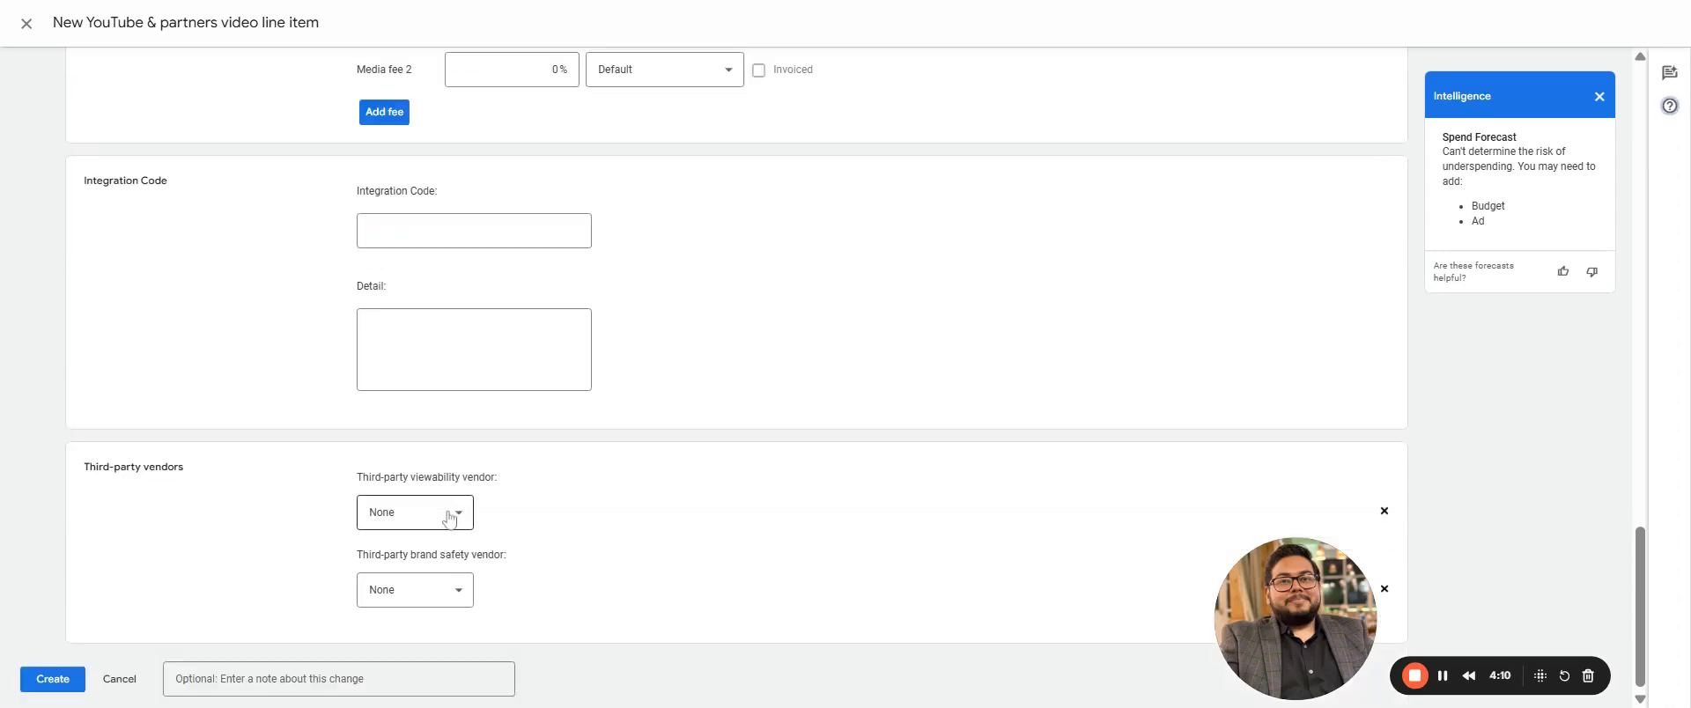
{"action": "left_click", "coordinate": [449, 518]}
{"action": "left_click", "coordinate": [568, 548]}
{"action": "scroll", "coordinate": [557, 471], "scroll_direction": "up", "scroll_amount": 5}
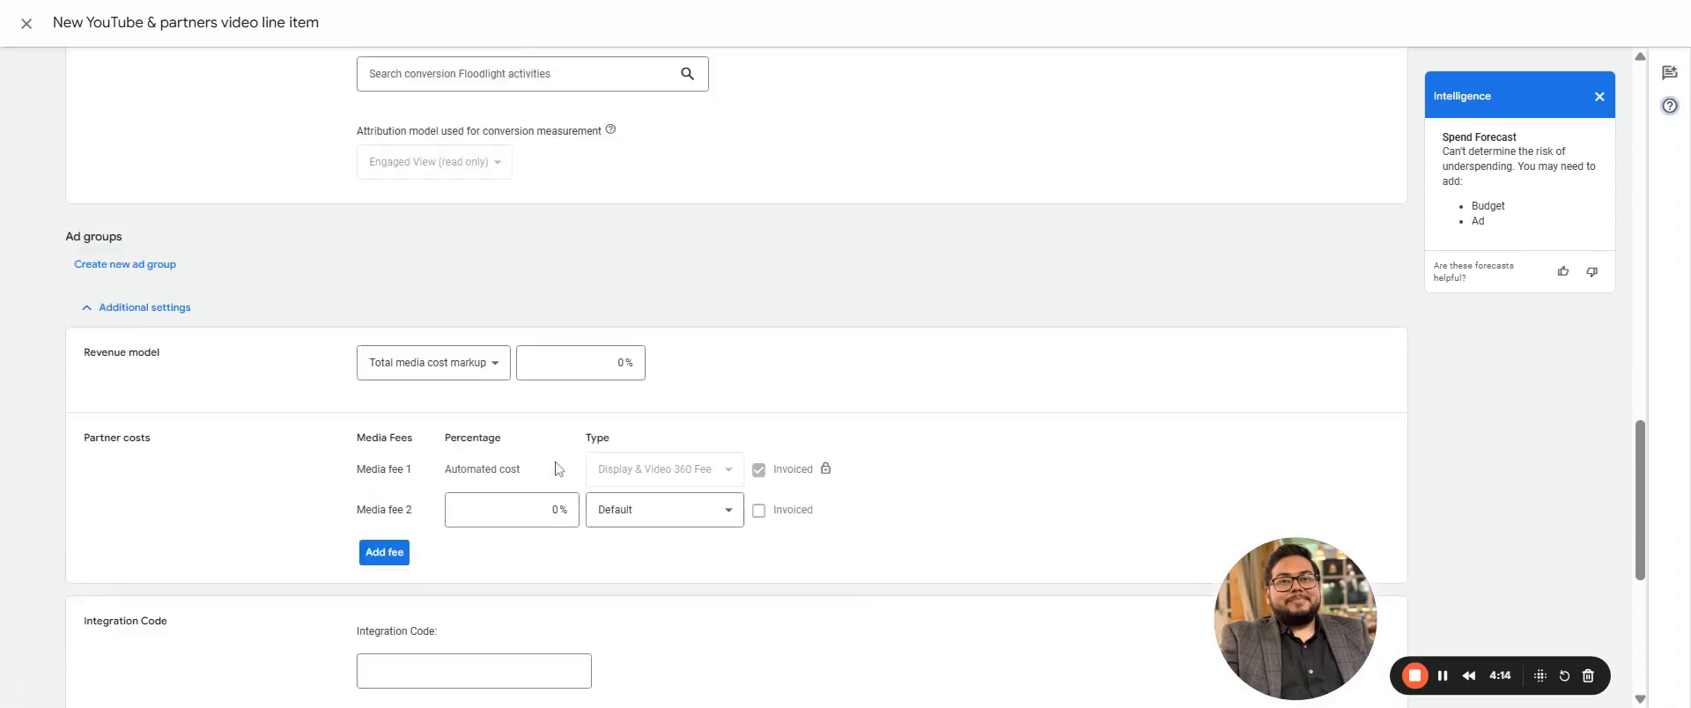
Create a Non-skippable ad group named 'Test' and bring up its Add targeting list
{"action": "left_click", "coordinate": [137, 265]}
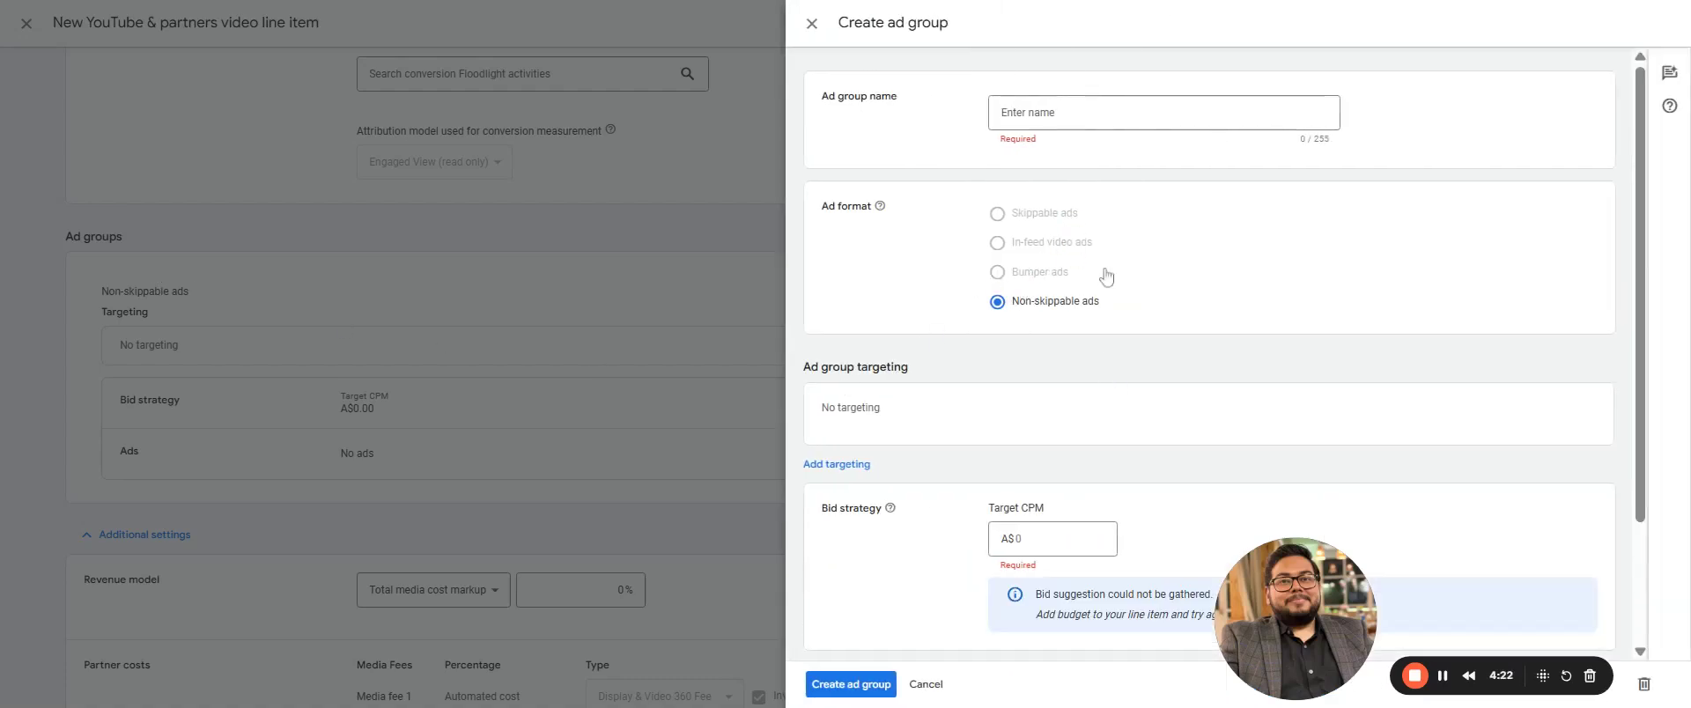
{"action": "left_click_drag", "start_coordinate": [1304, 606], "coordinate": [183, 261]}
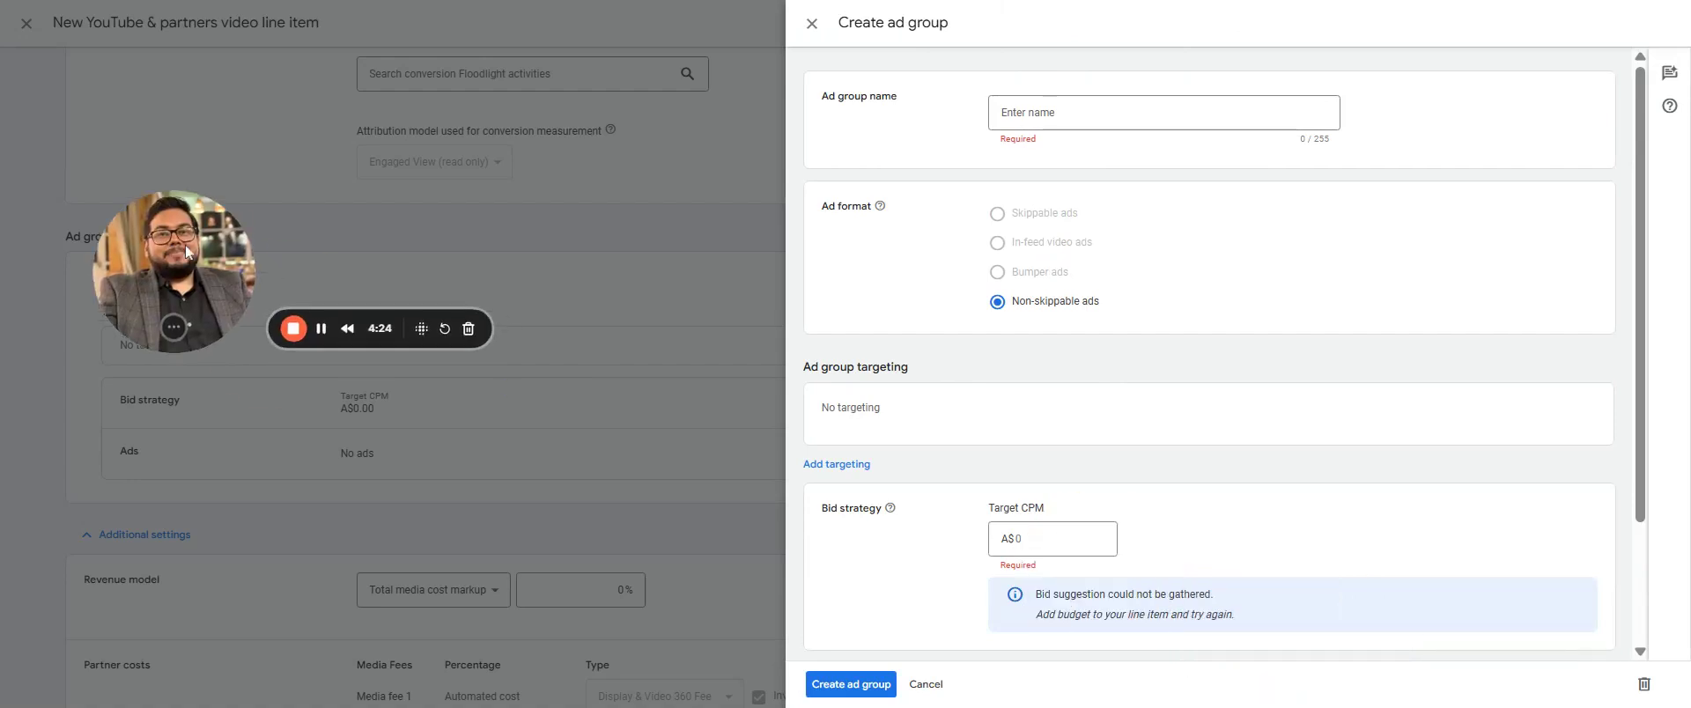
{"action": "left_click", "coordinate": [1027, 133]}
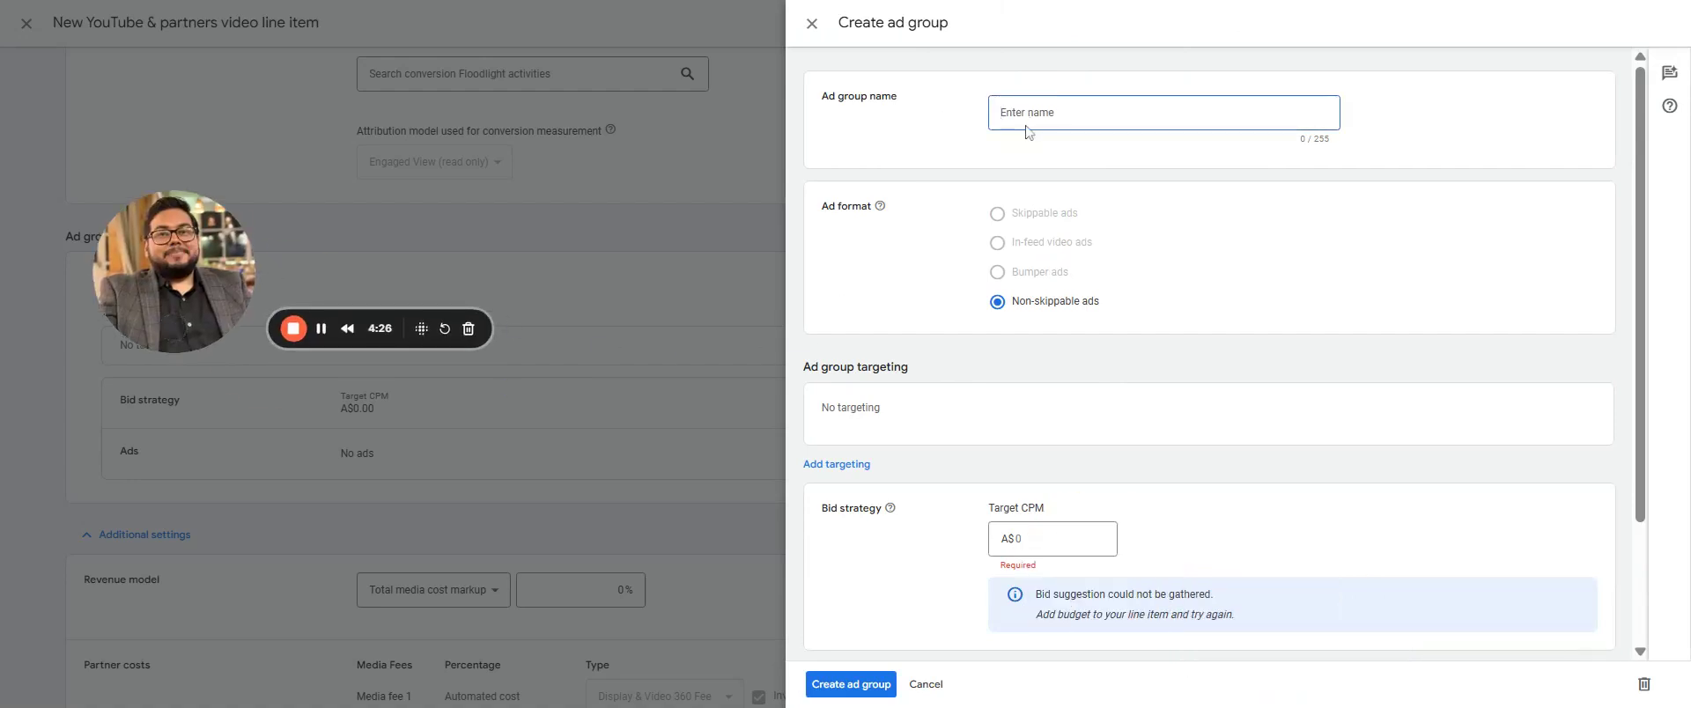
{"action": "type", "text": "Test"}
{"action": "scroll", "coordinate": [1151, 379], "scroll_direction": "down", "scroll_amount": 2}
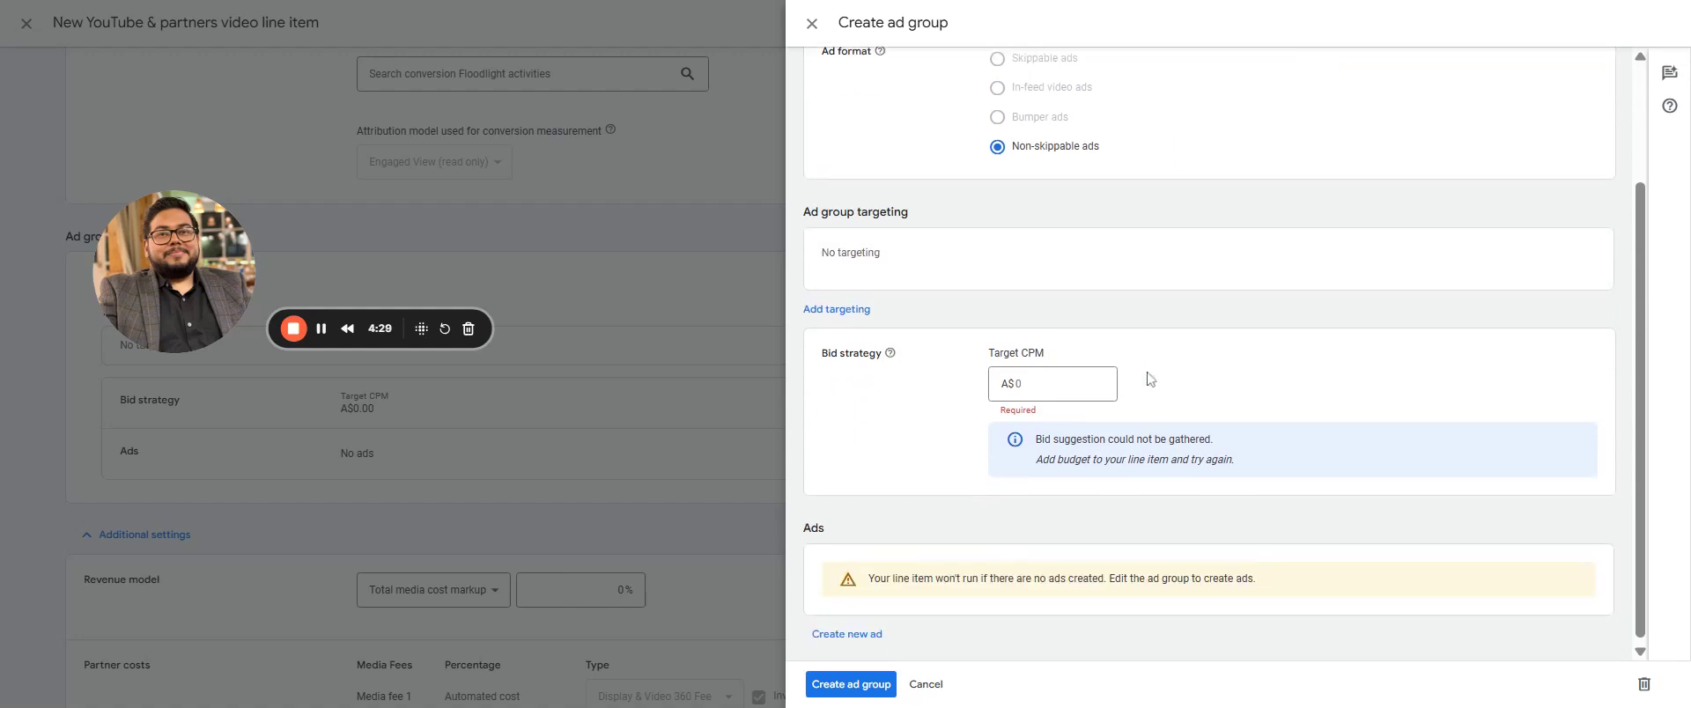
{"action": "left_click", "coordinate": [848, 308]}
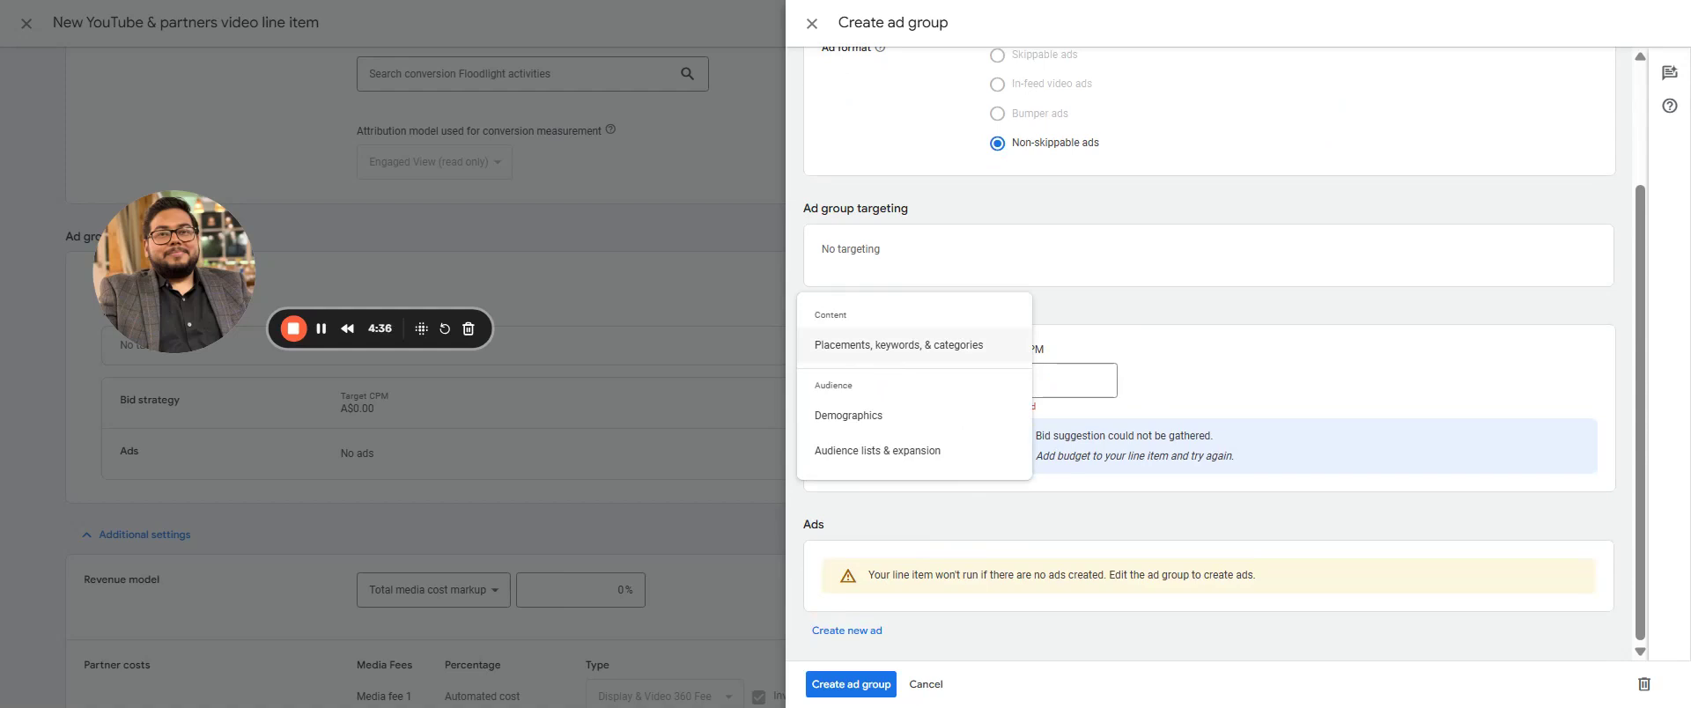
{"action": "left_click", "coordinate": [887, 348]}
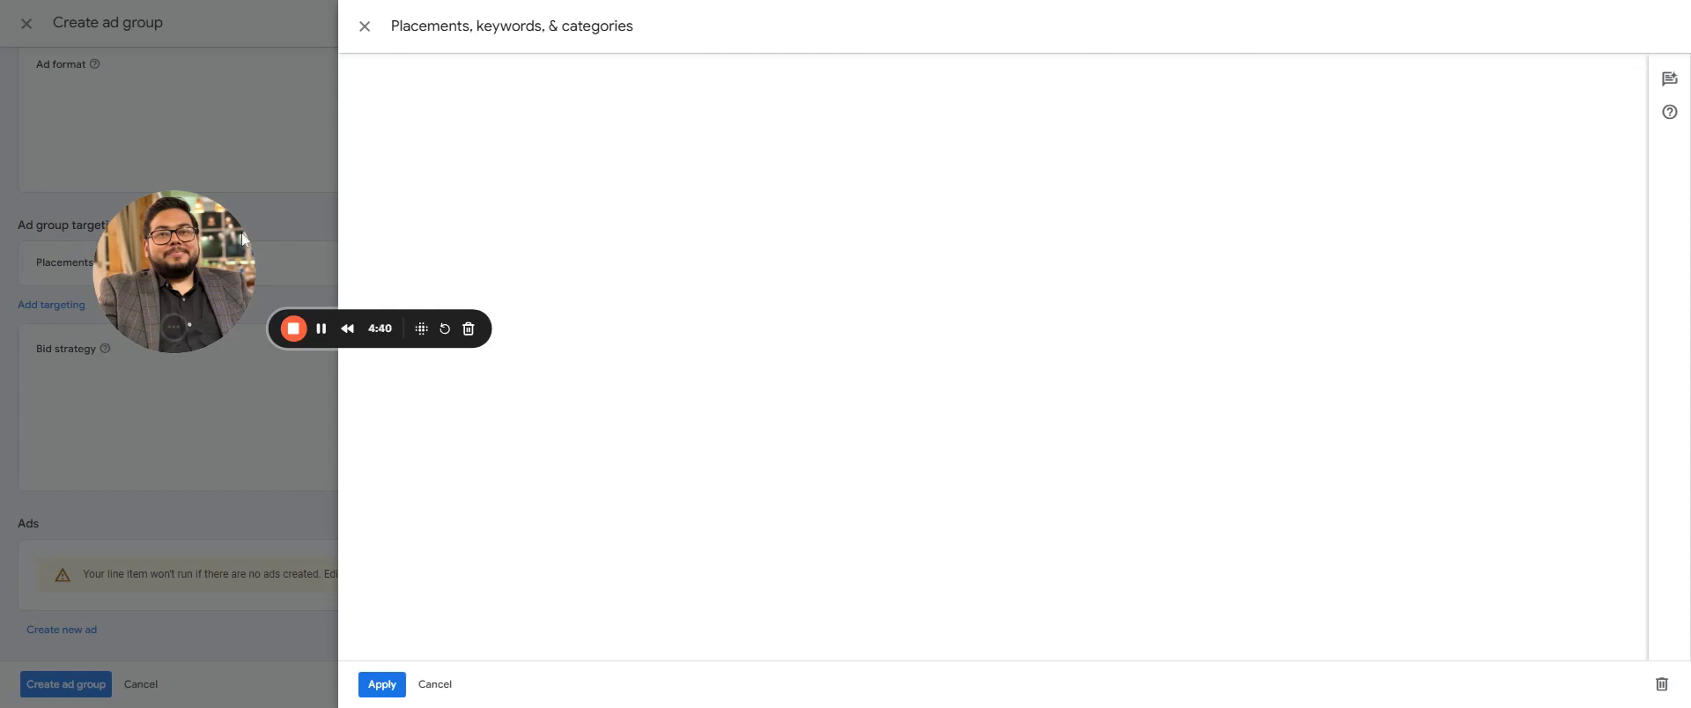
{"action": "left_click_drag", "start_coordinate": [241, 231], "coordinate": [155, 108]}
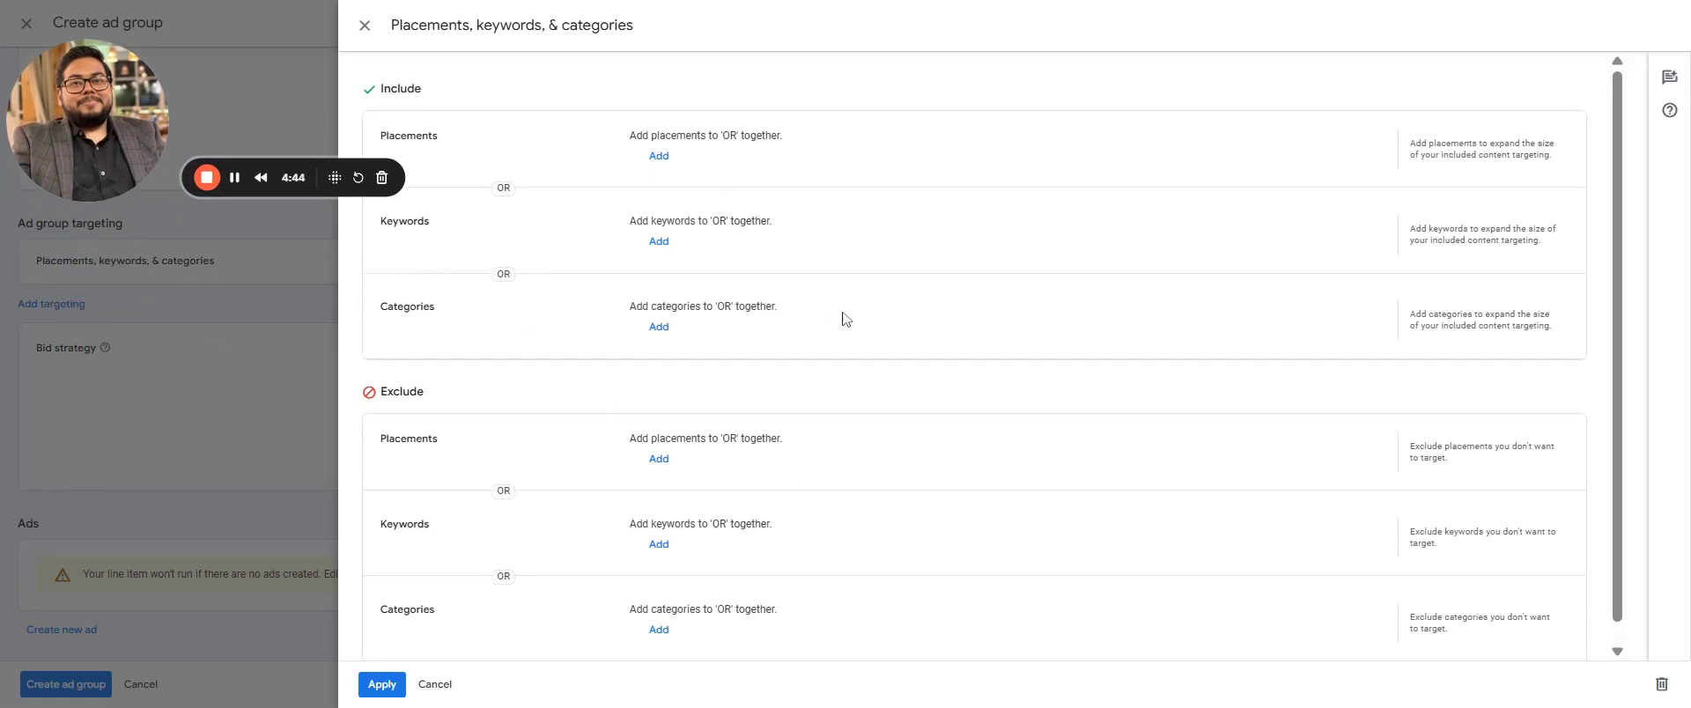
{"action": "left_click", "coordinate": [364, 25]}
{"action": "left_click", "coordinate": [841, 306]}
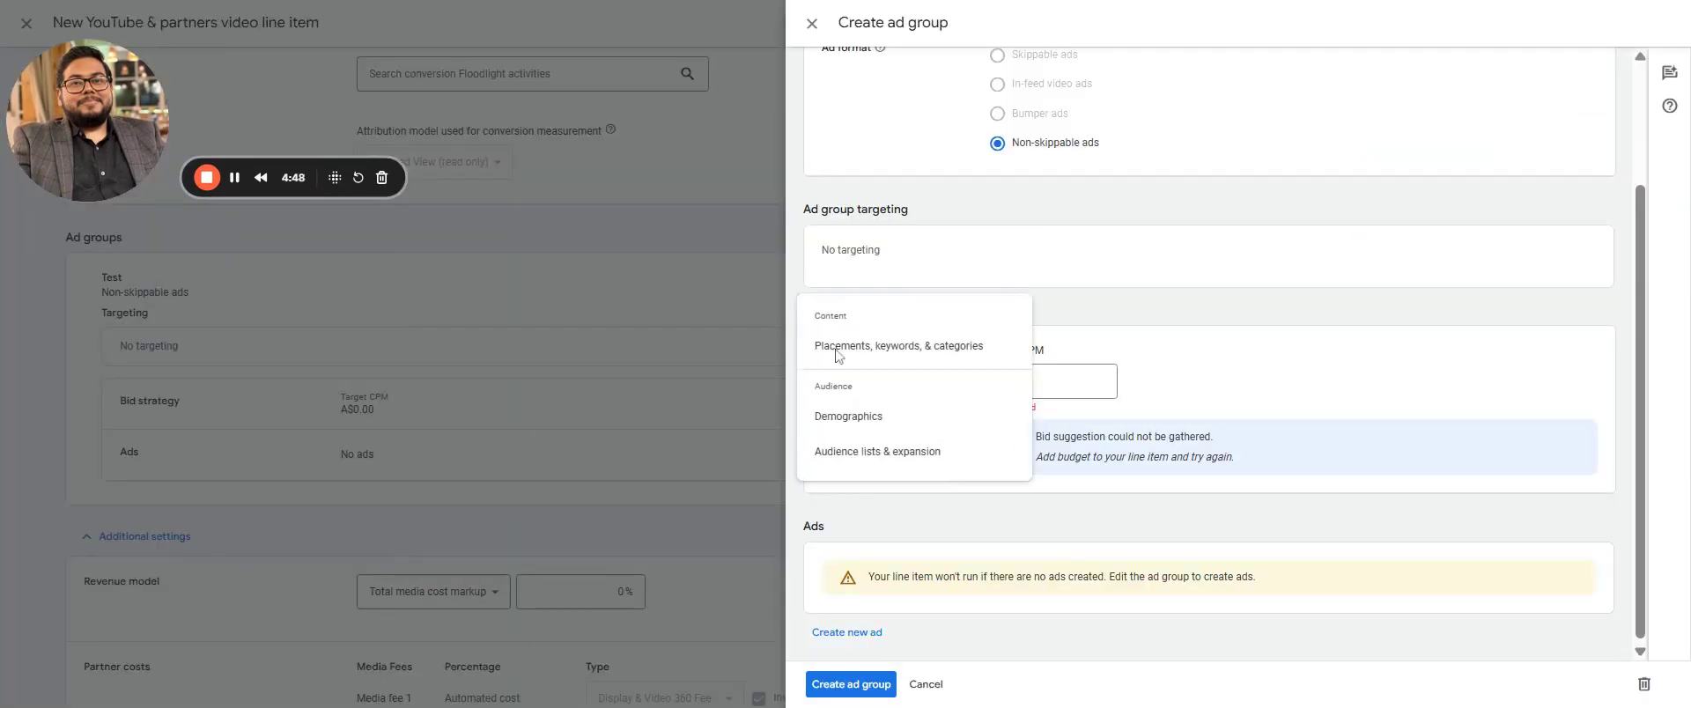
{"action": "left_click", "coordinate": [880, 419]}
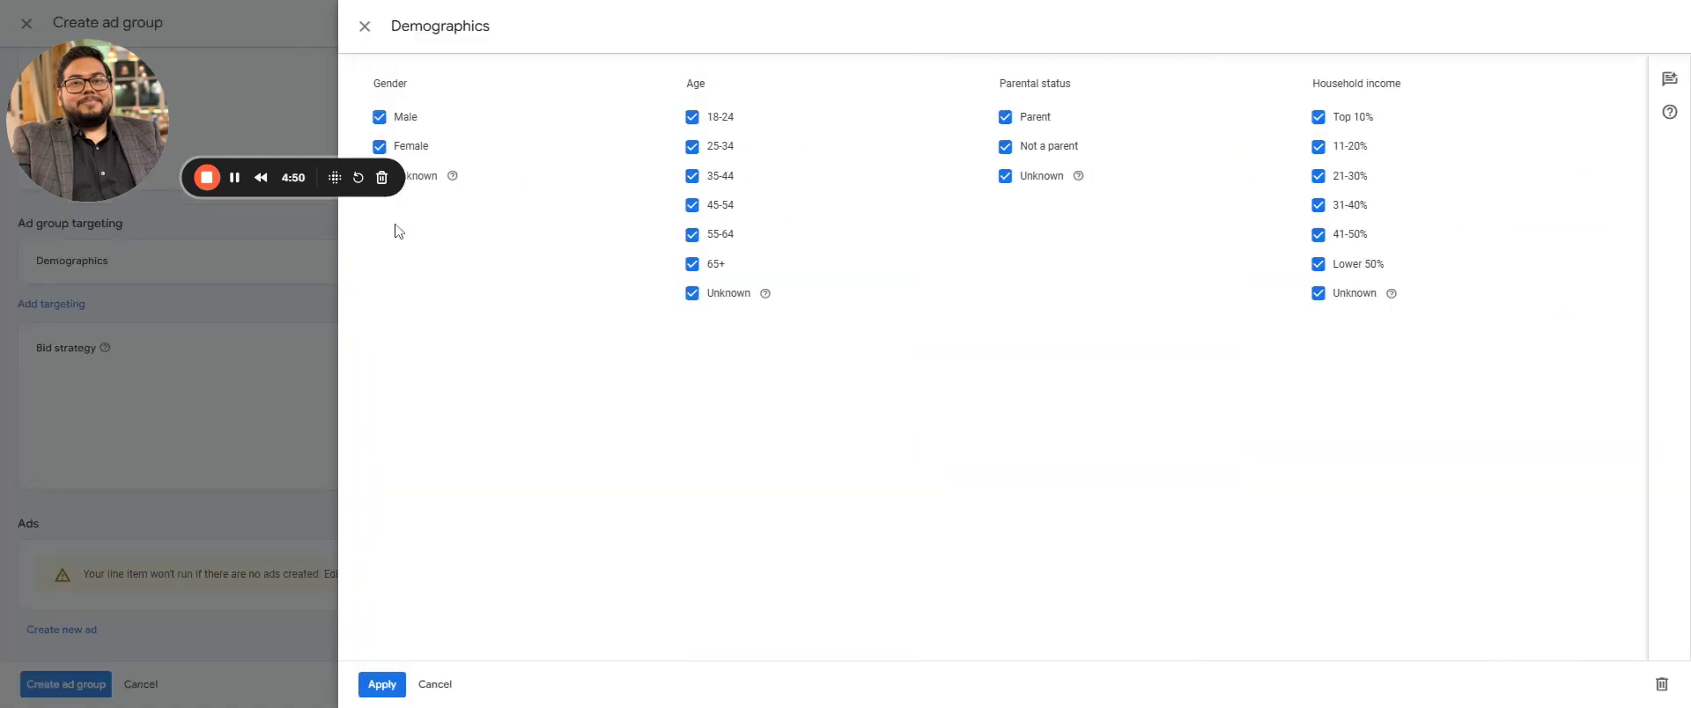
{"action": "left_click_drag", "start_coordinate": [74, 91], "coordinate": [88, 175]}
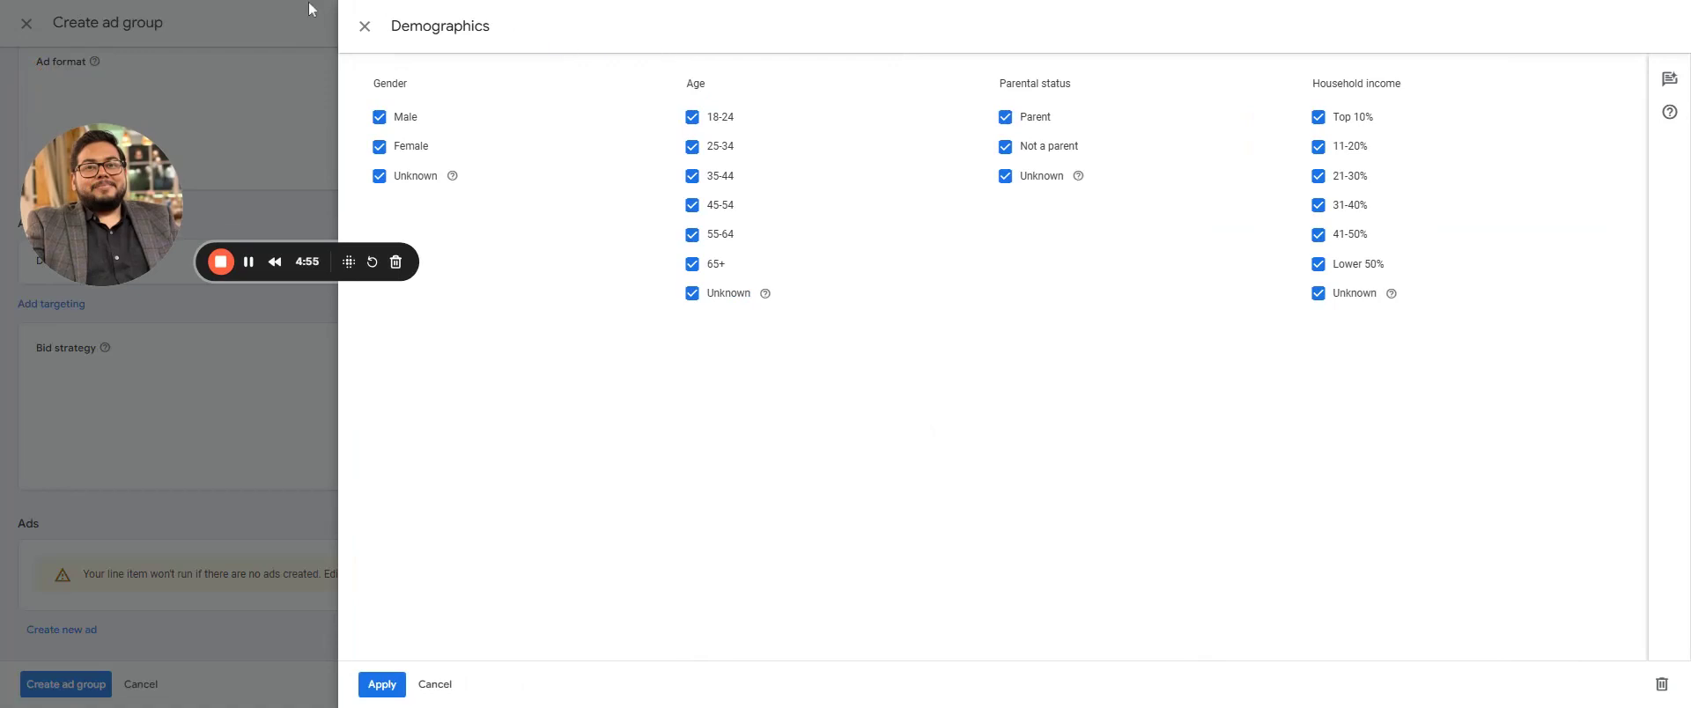
{"action": "left_click", "coordinate": [363, 26]}
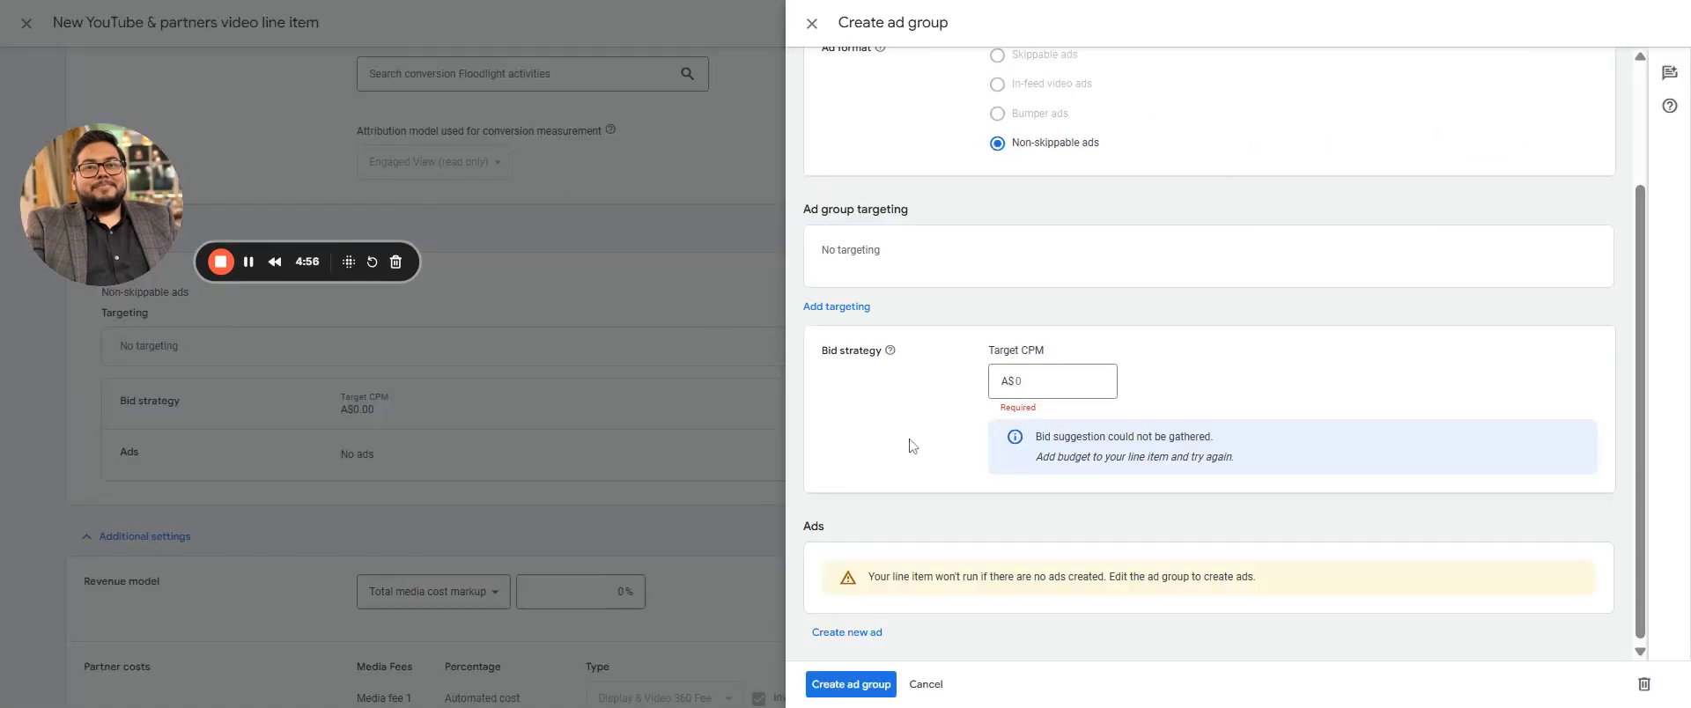
Open Audience lists & expansion for the ad group, scroll through it, and cancel unchanged
{"action": "left_click", "coordinate": [839, 307]}
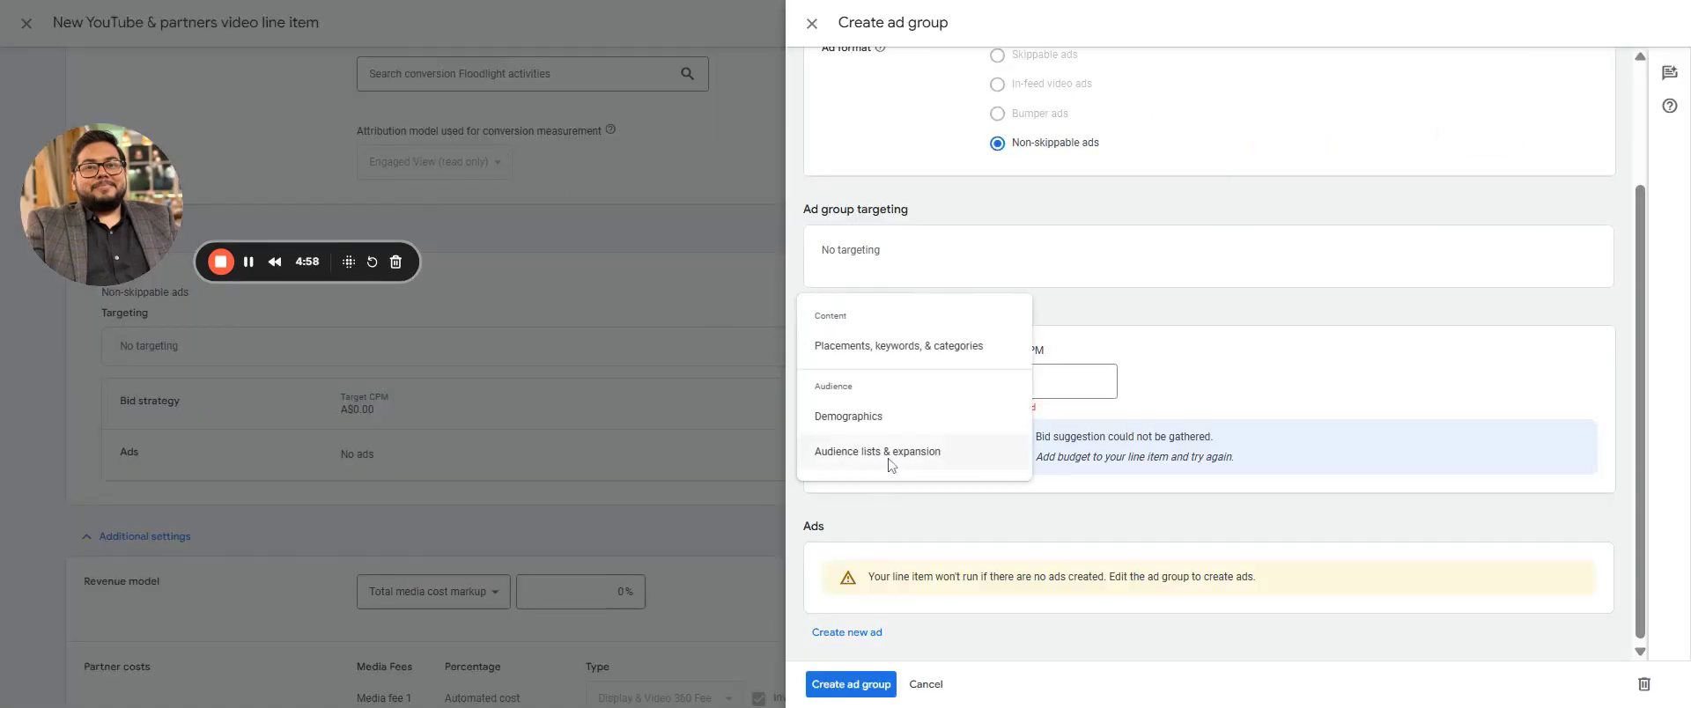
{"action": "left_click", "coordinate": [891, 463]}
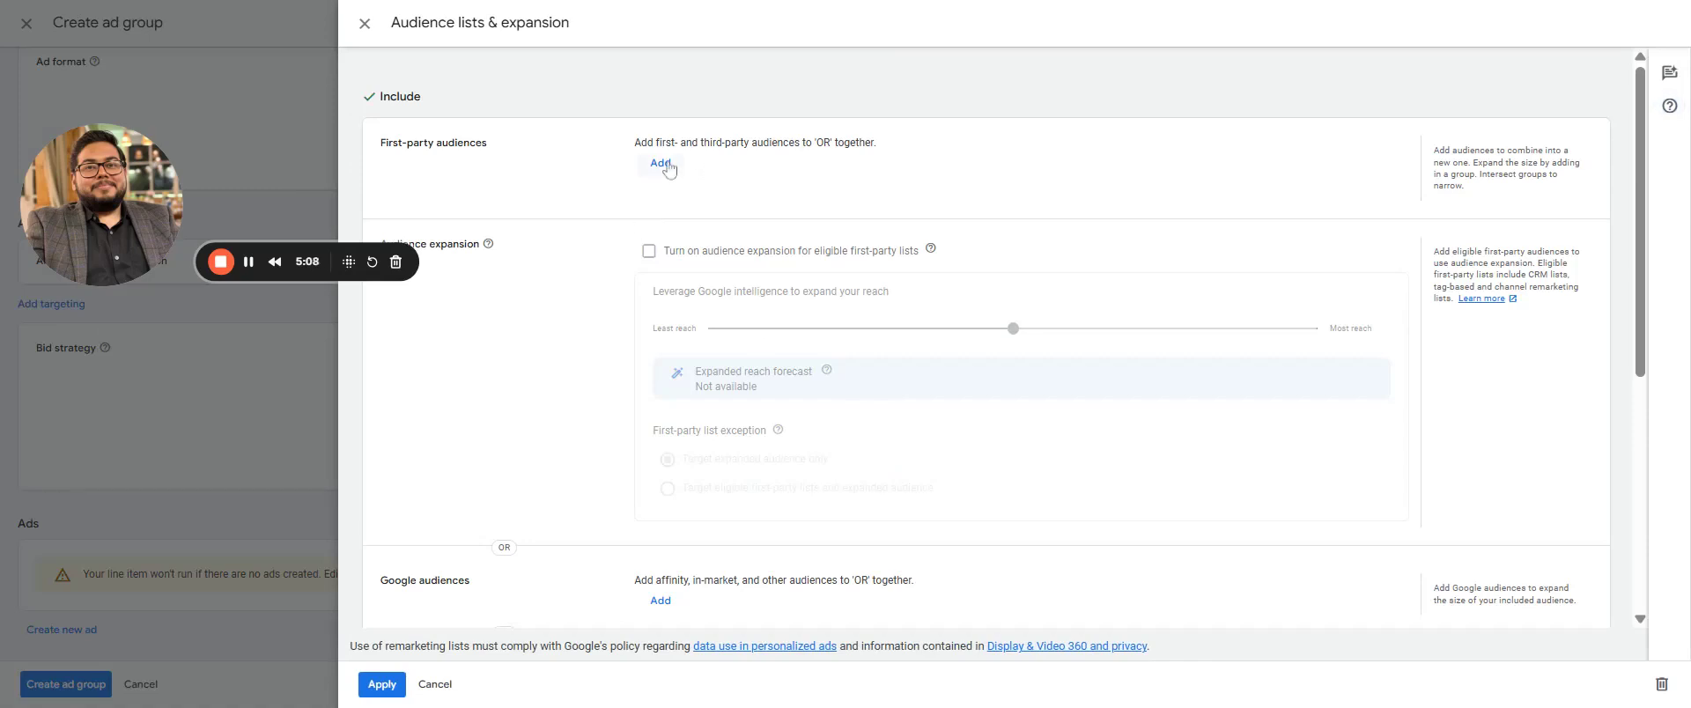
{"action": "scroll", "coordinate": [789, 521], "scroll_direction": "down", "scroll_amount": 3}
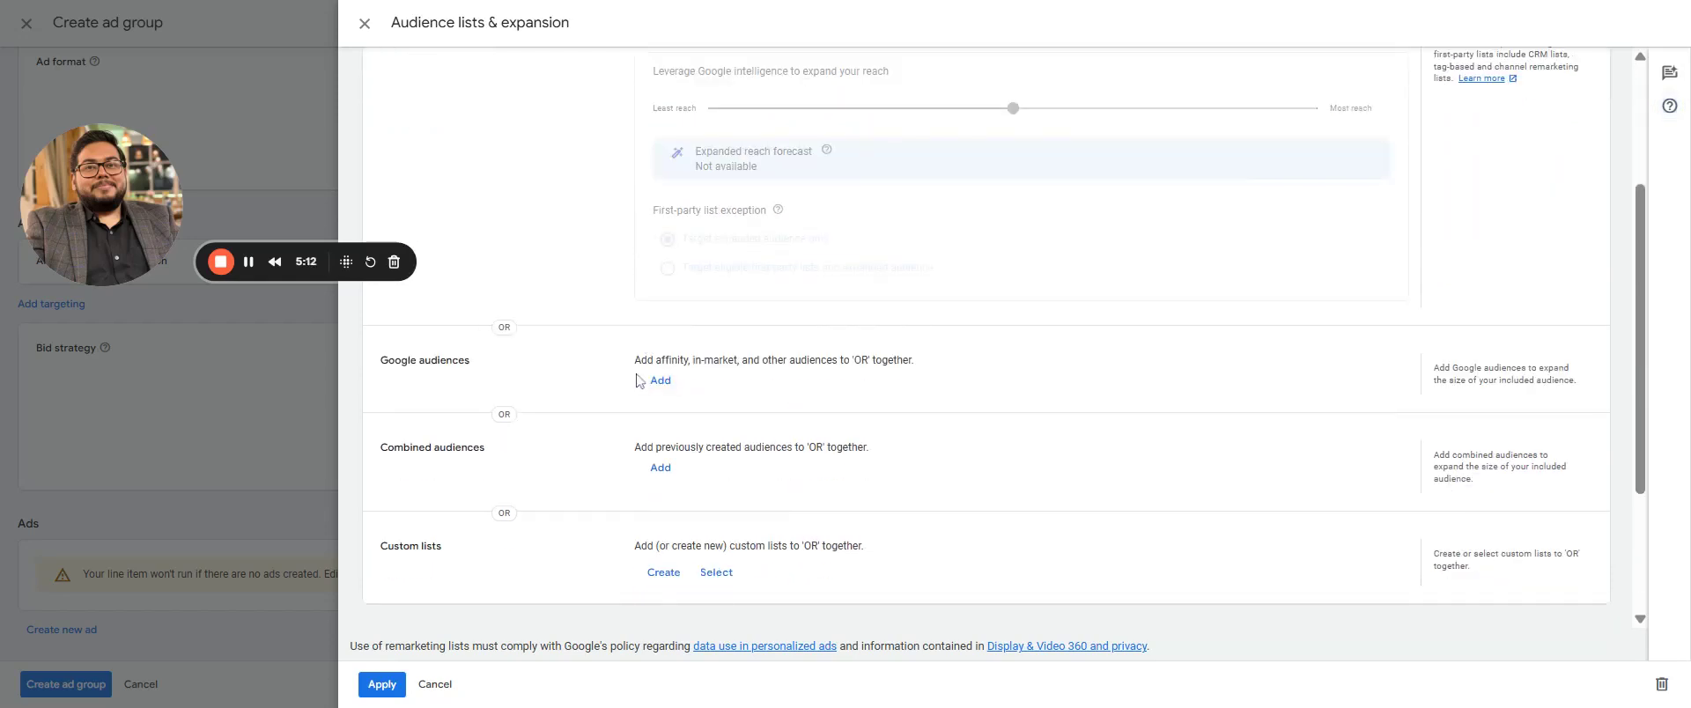
{"action": "scroll", "coordinate": [833, 527], "scroll_direction": "down", "scroll_amount": 1}
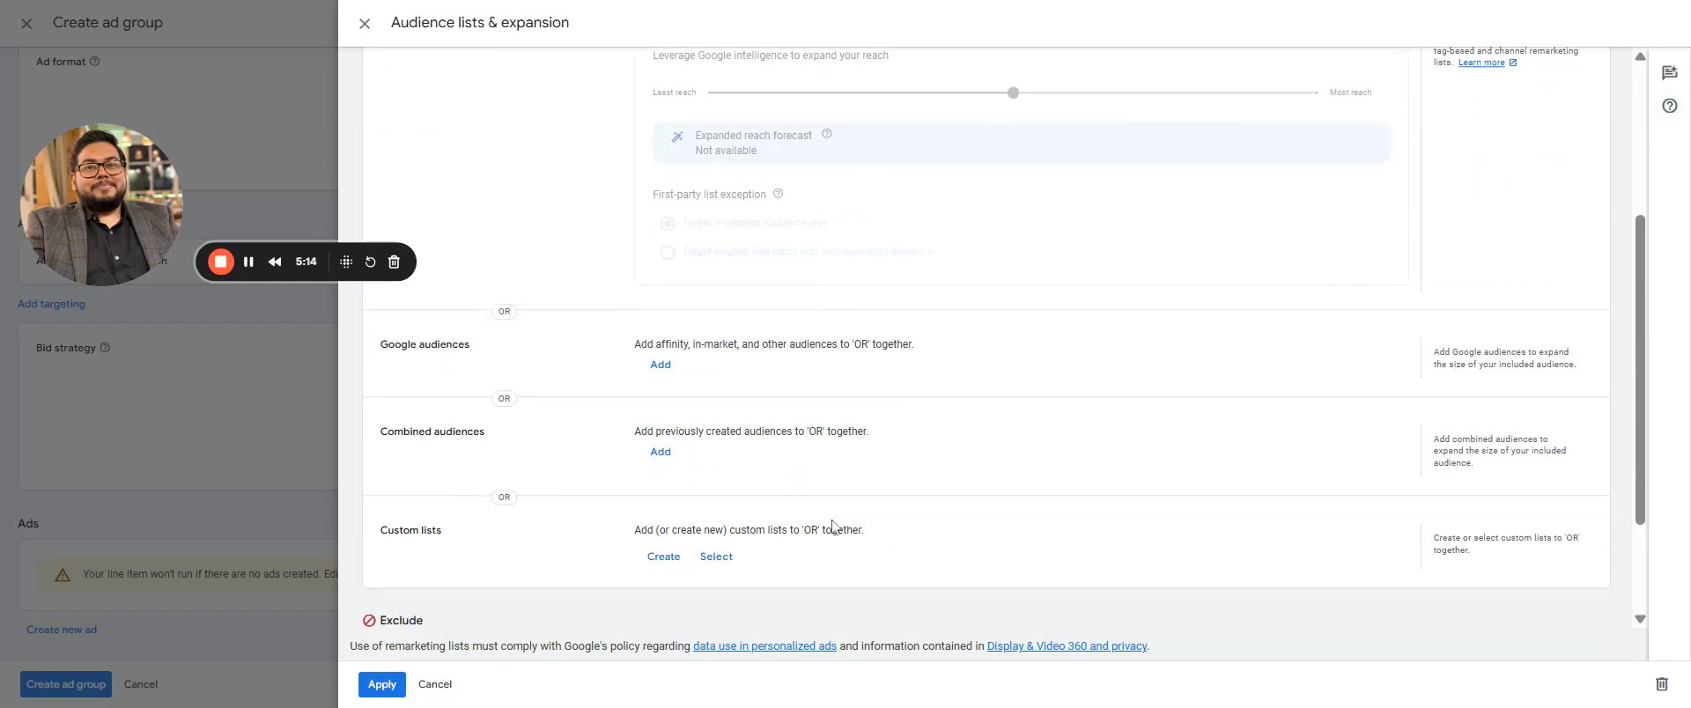
{"action": "scroll", "coordinate": [833, 526], "scroll_direction": "down", "scroll_amount": 3}
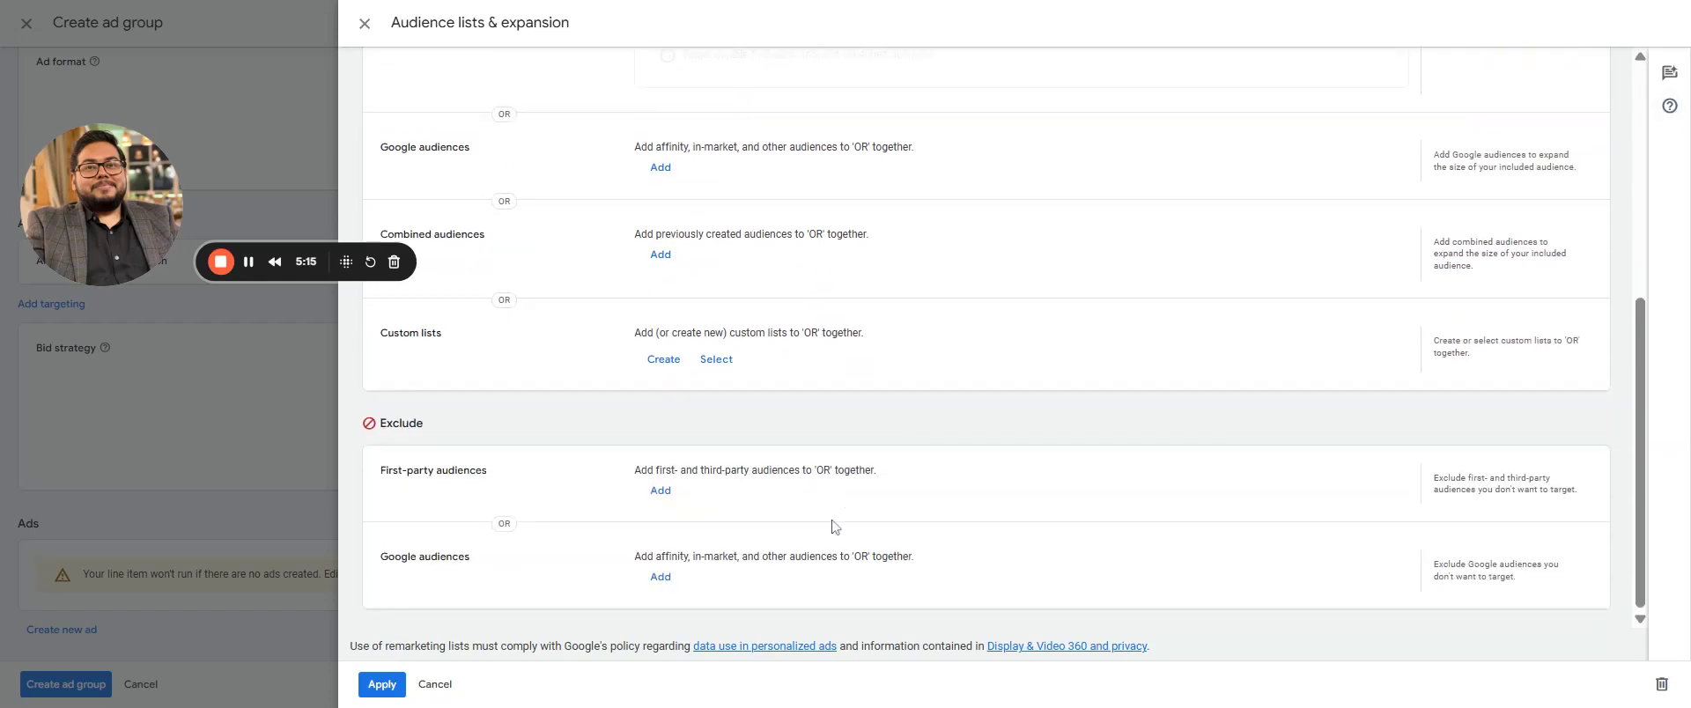
{"action": "left_click", "coordinate": [447, 686]}
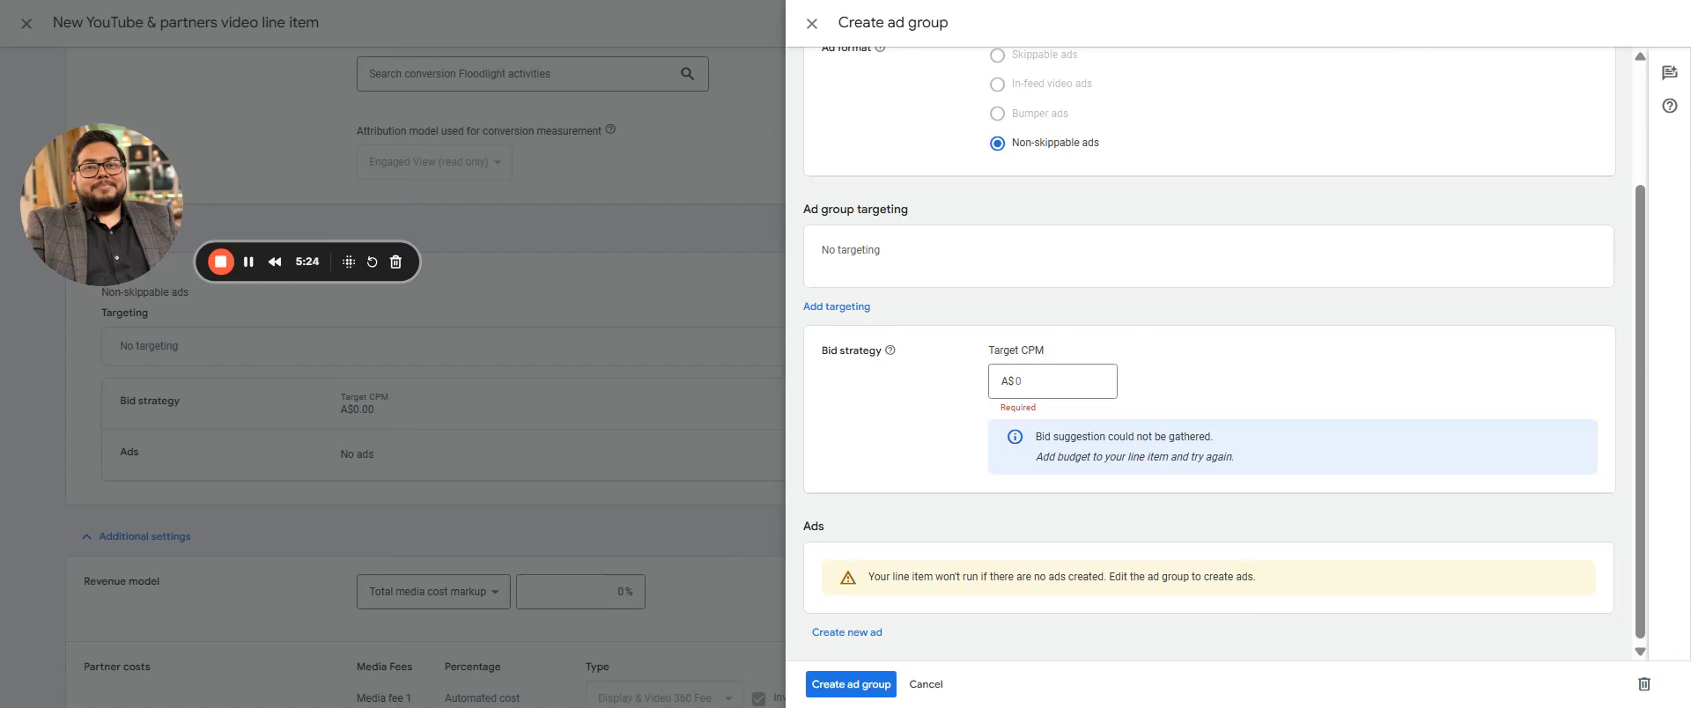
Enter 10 as the ad group's Target CPM, making it A$10
{"action": "left_click", "coordinate": [1057, 380]}
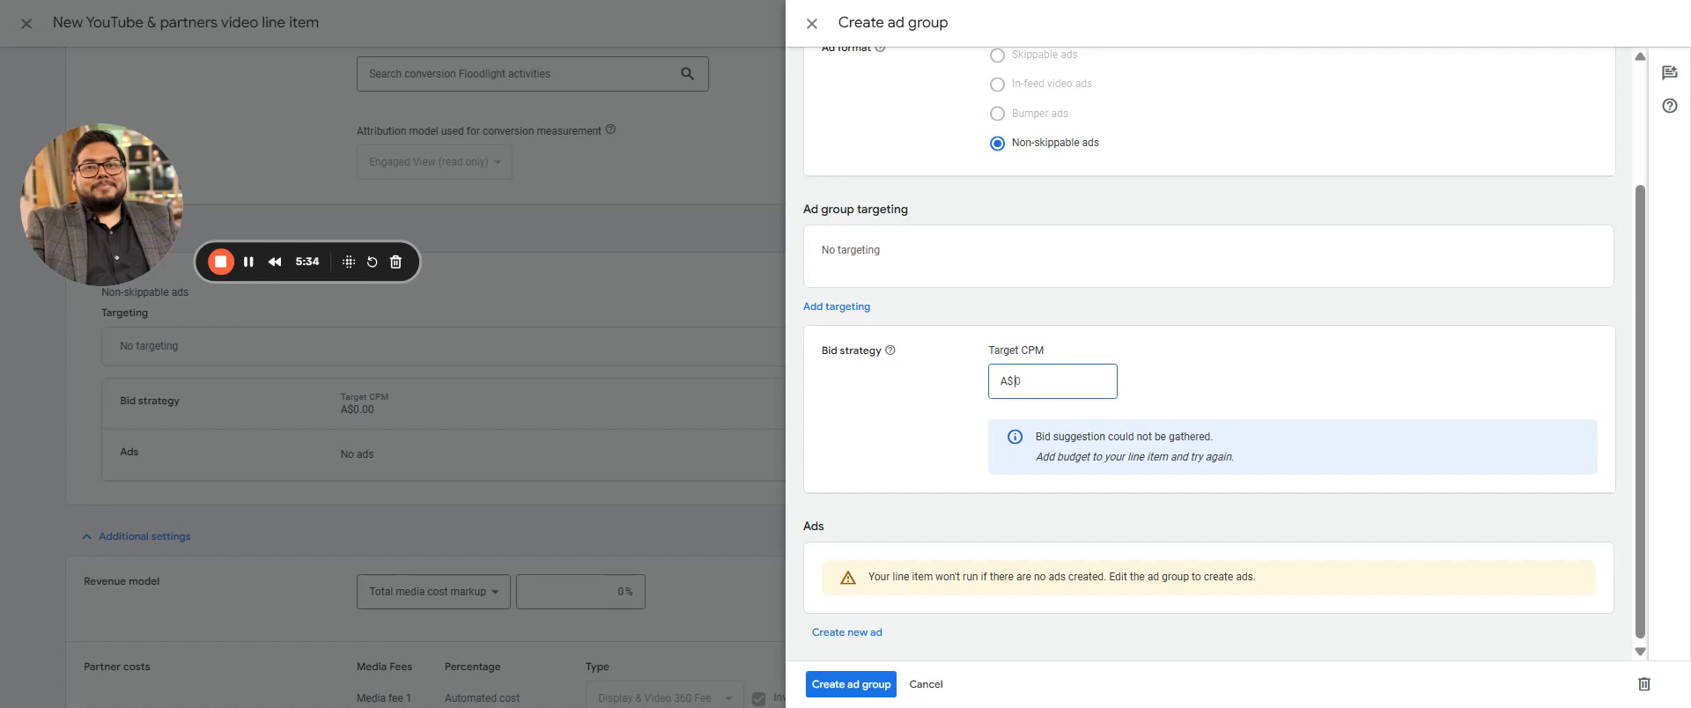
{"action": "left_click", "coordinate": [1174, 384]}
Create a new ad named 'Test' using the SawStop YouTube video
{"action": "left_click", "coordinate": [863, 631]}
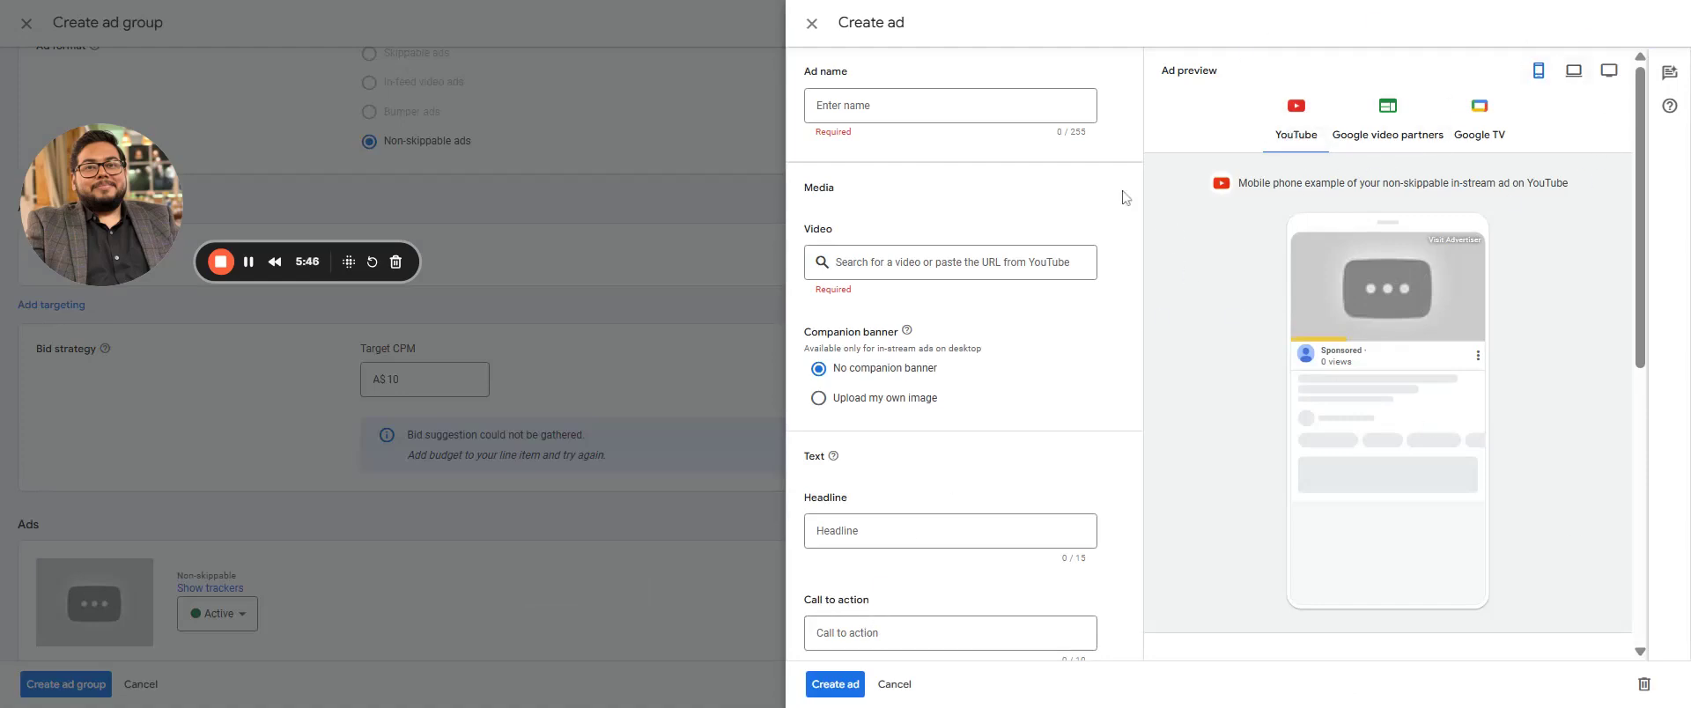
{"action": "left_click", "coordinate": [881, 106]}
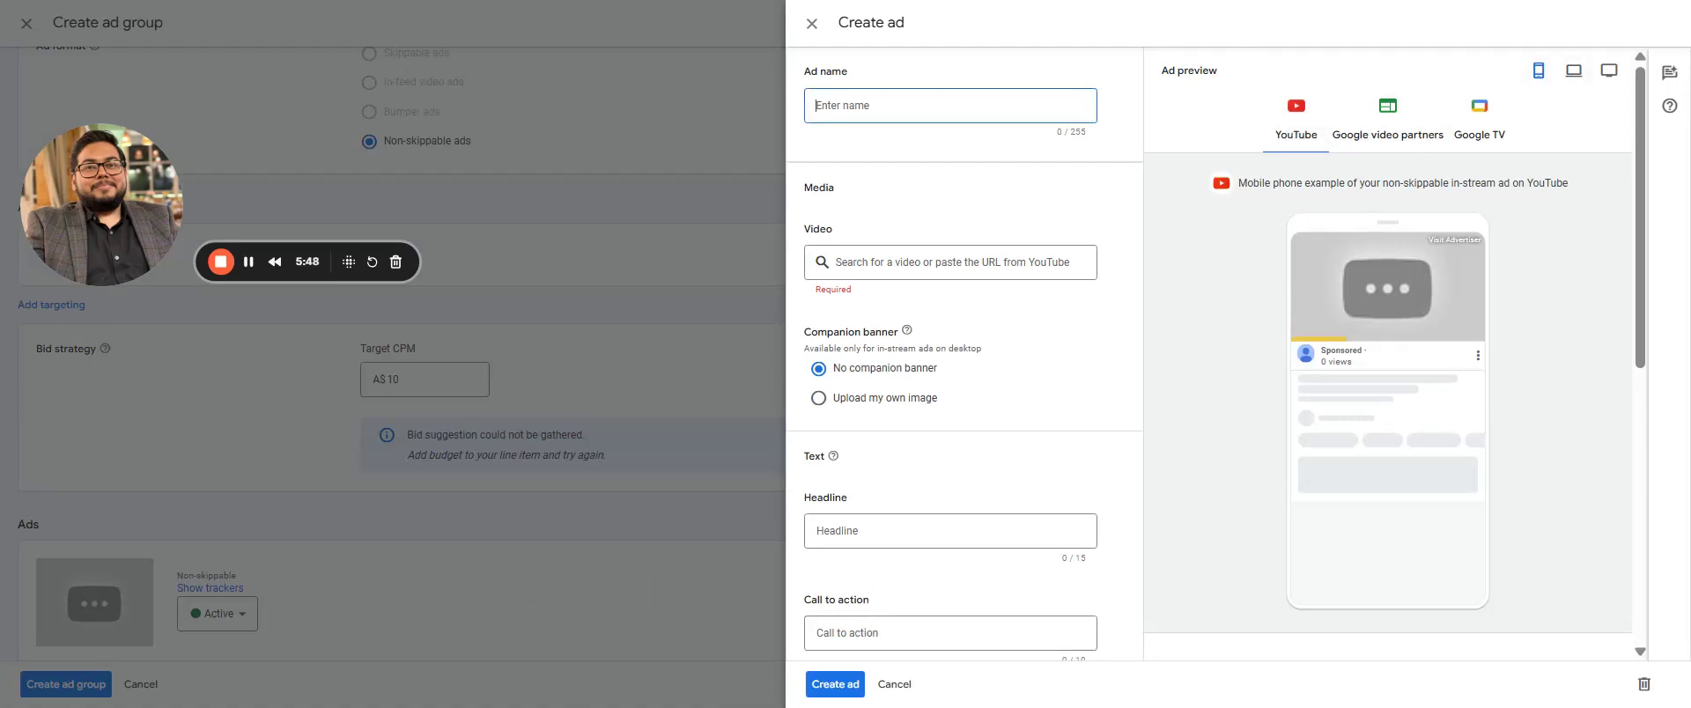
{"action": "type", "text": "Test"}
{"action": "left_click", "coordinate": [1009, 275]}
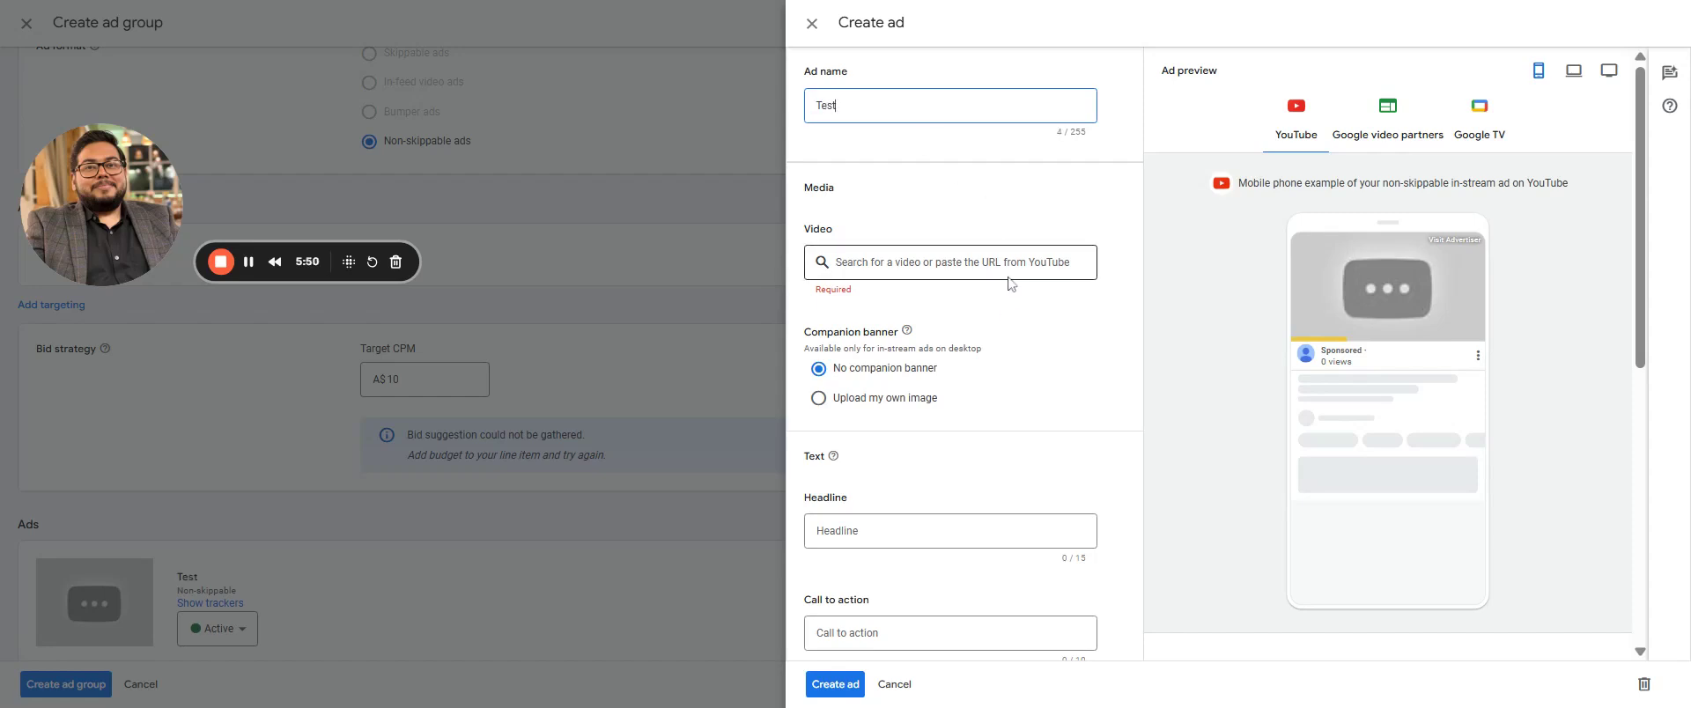
{"action": "left_click", "coordinate": [1008, 317]}
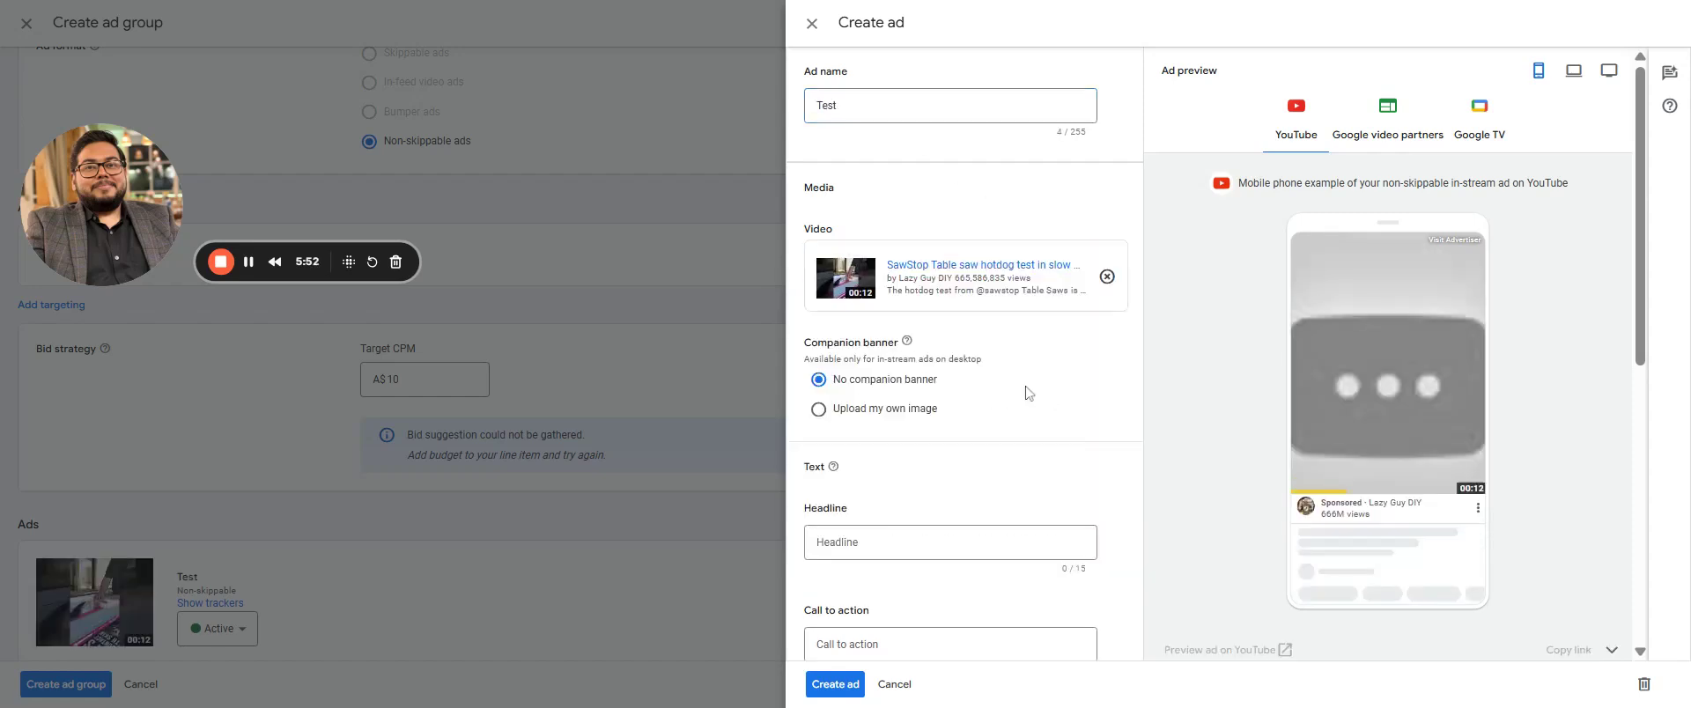
Give the ad headline 'Test' and call to action 'Shop Now'
{"action": "scroll", "coordinate": [1013, 436], "scroll_direction": "down", "scroll_amount": 2}
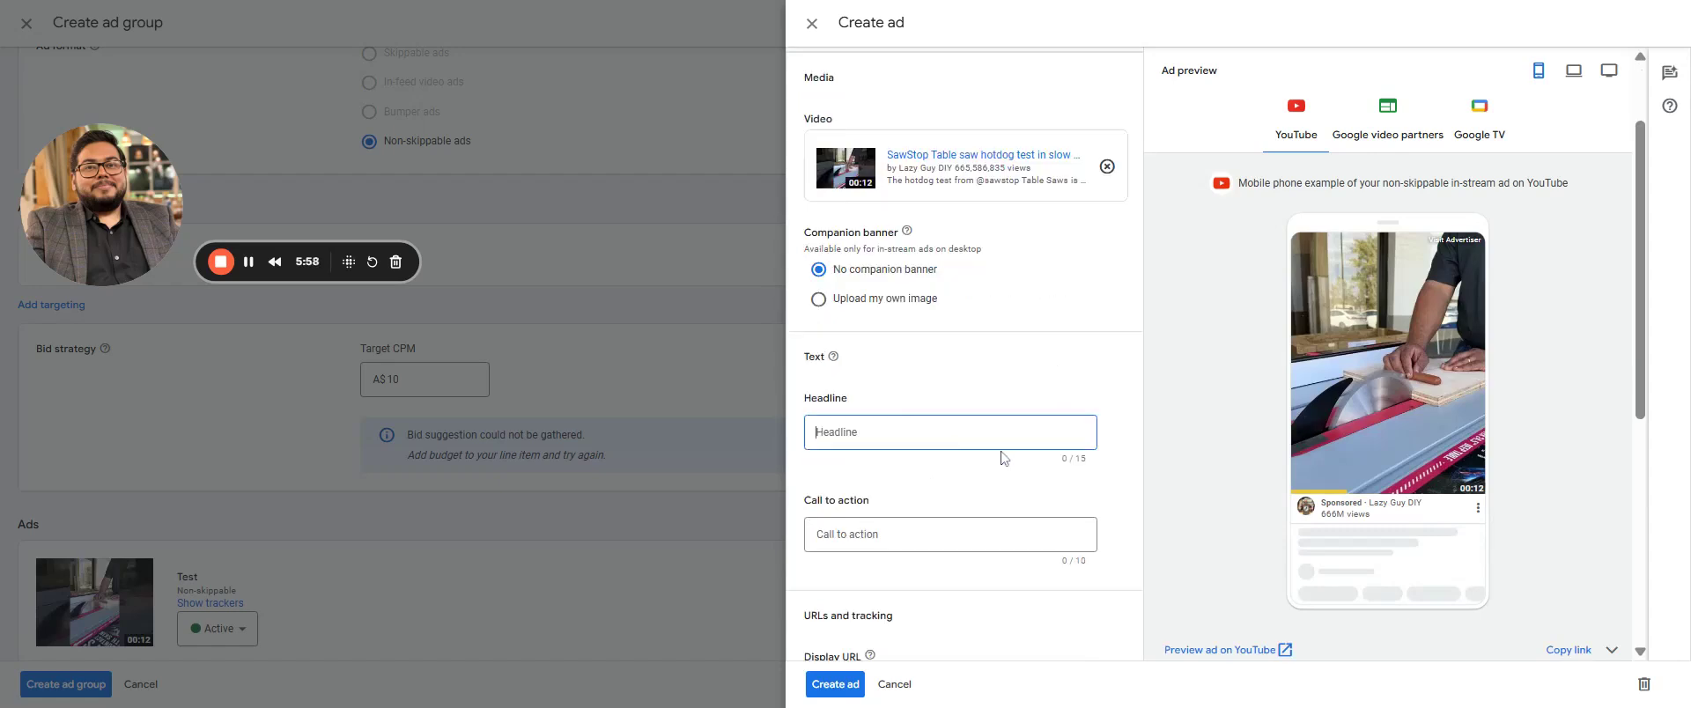
{"action": "type", "text": "Test"}
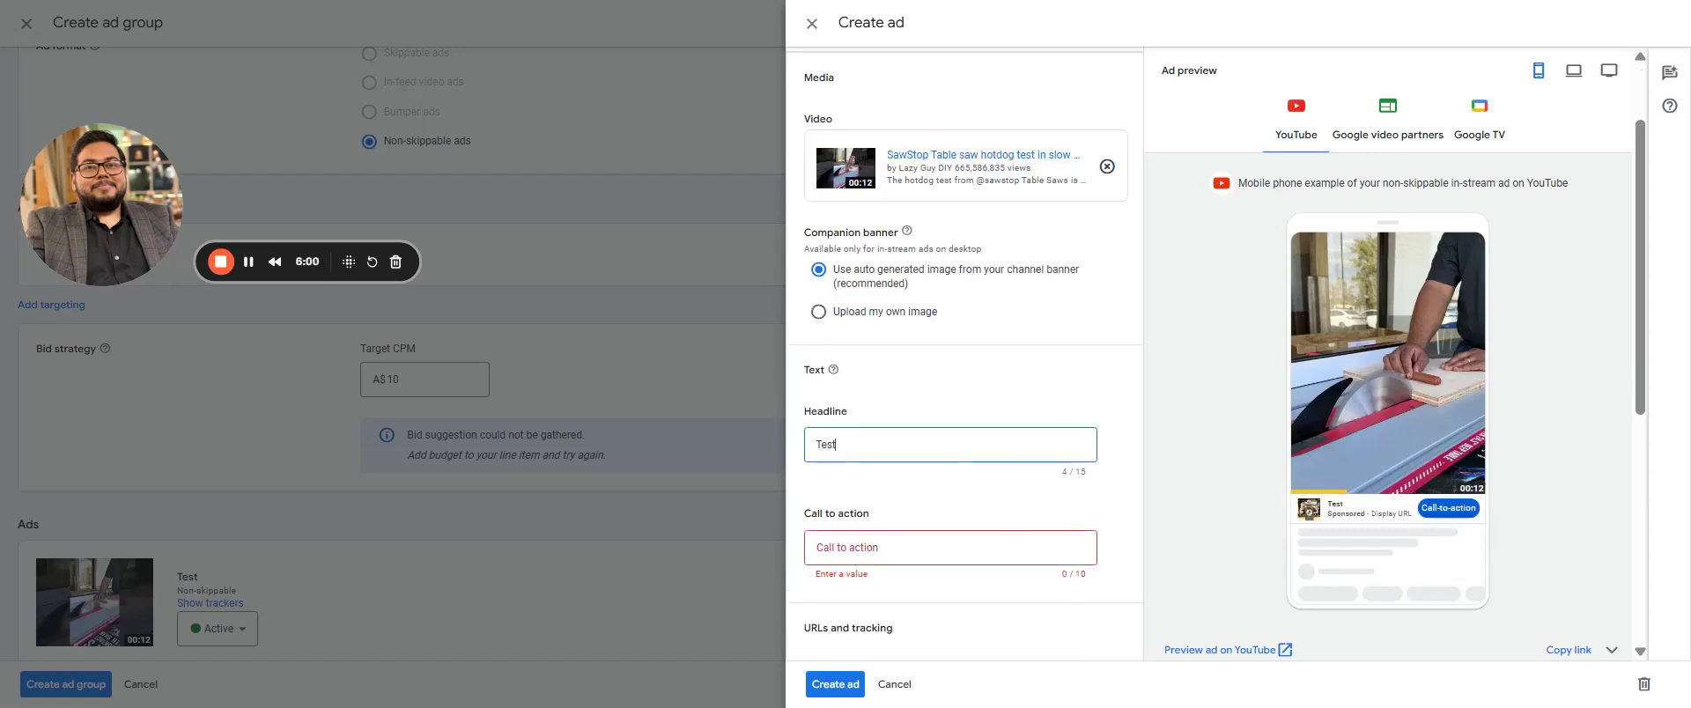
{"action": "key", "text": "Tab"}
{"action": "type", "text": "Shop Now"}
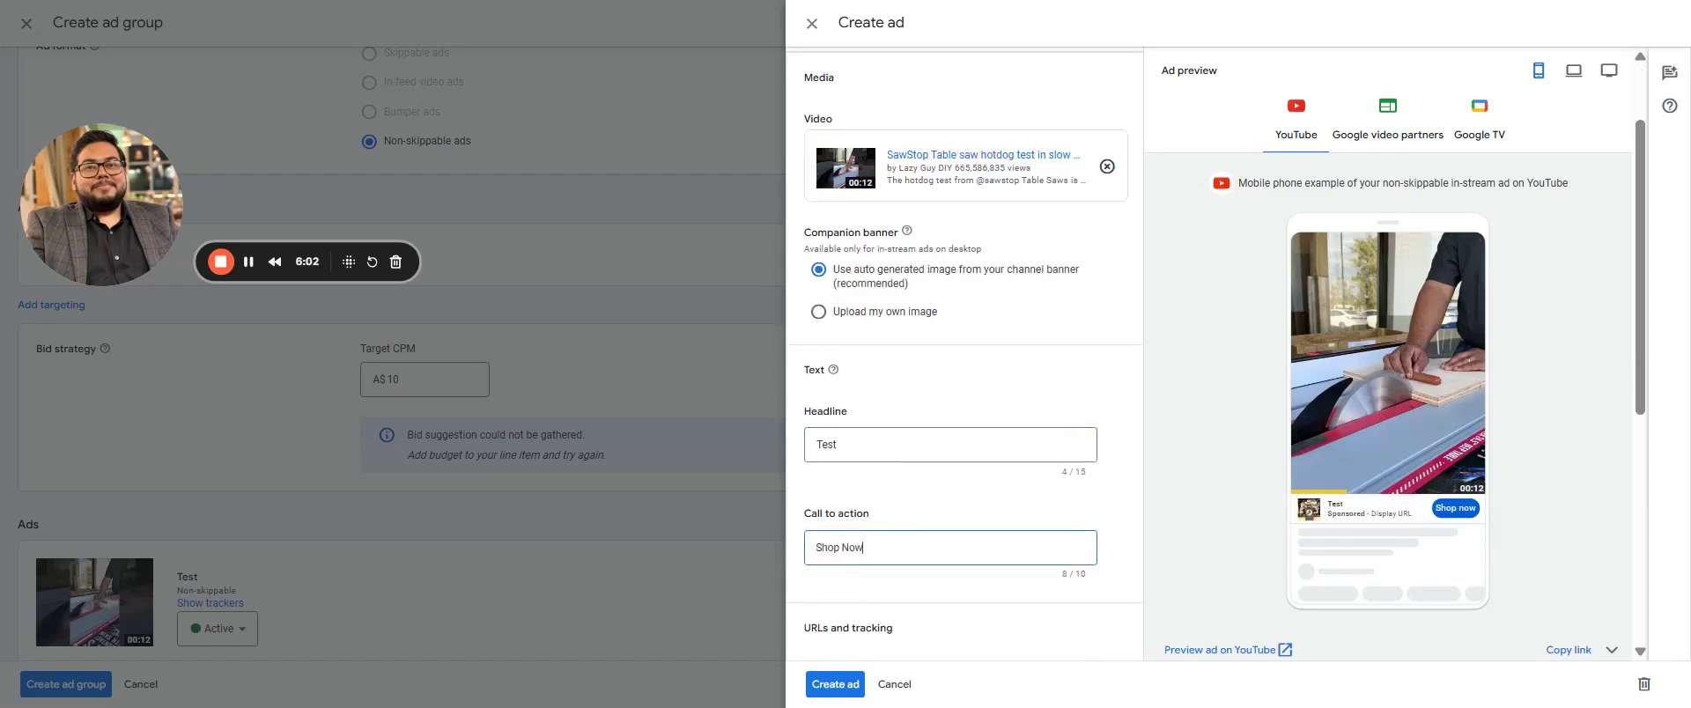
{"action": "key", "text": "Tab"}
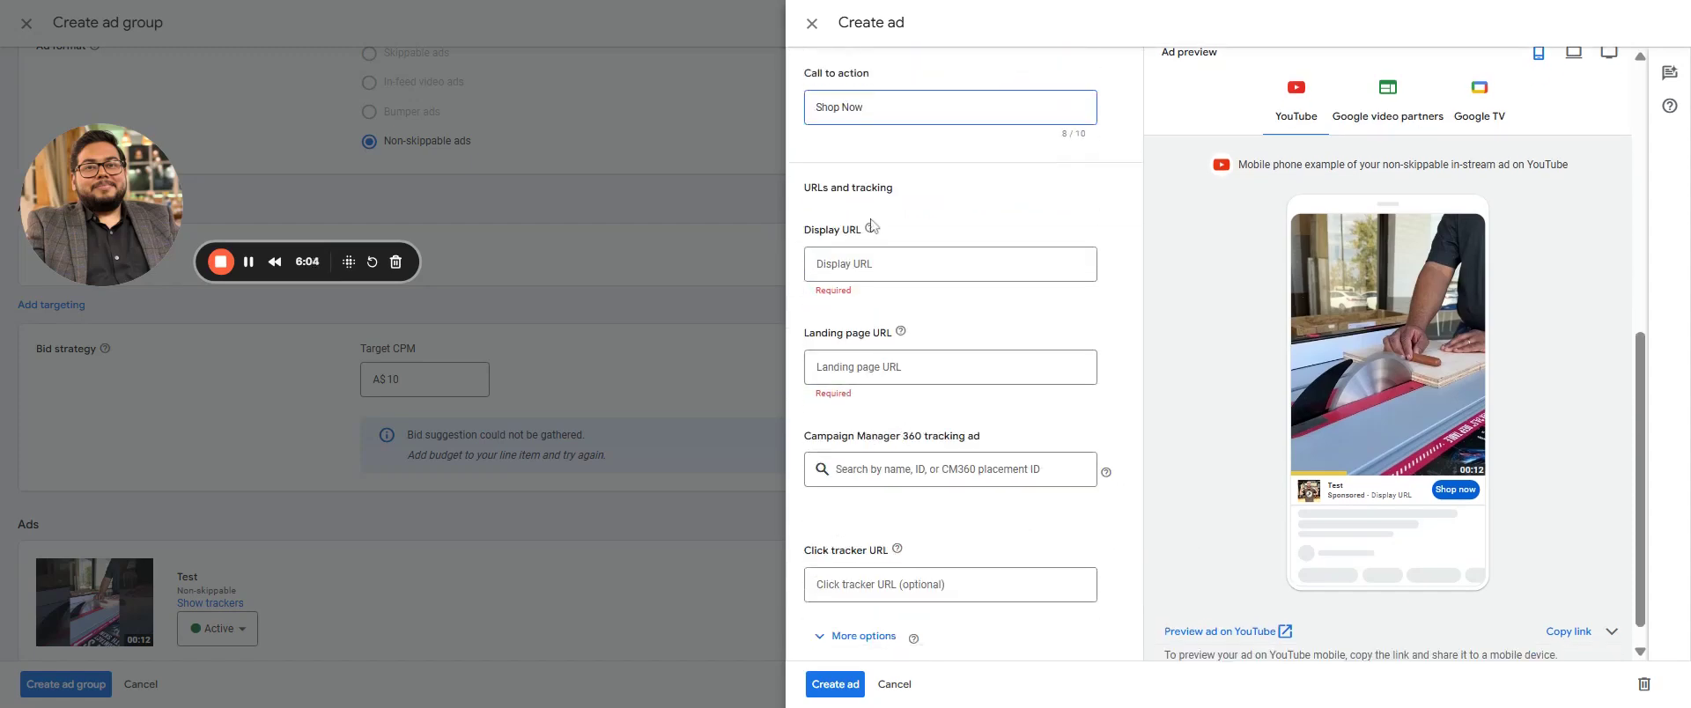
{"action": "type", "text": "https://test.com"}
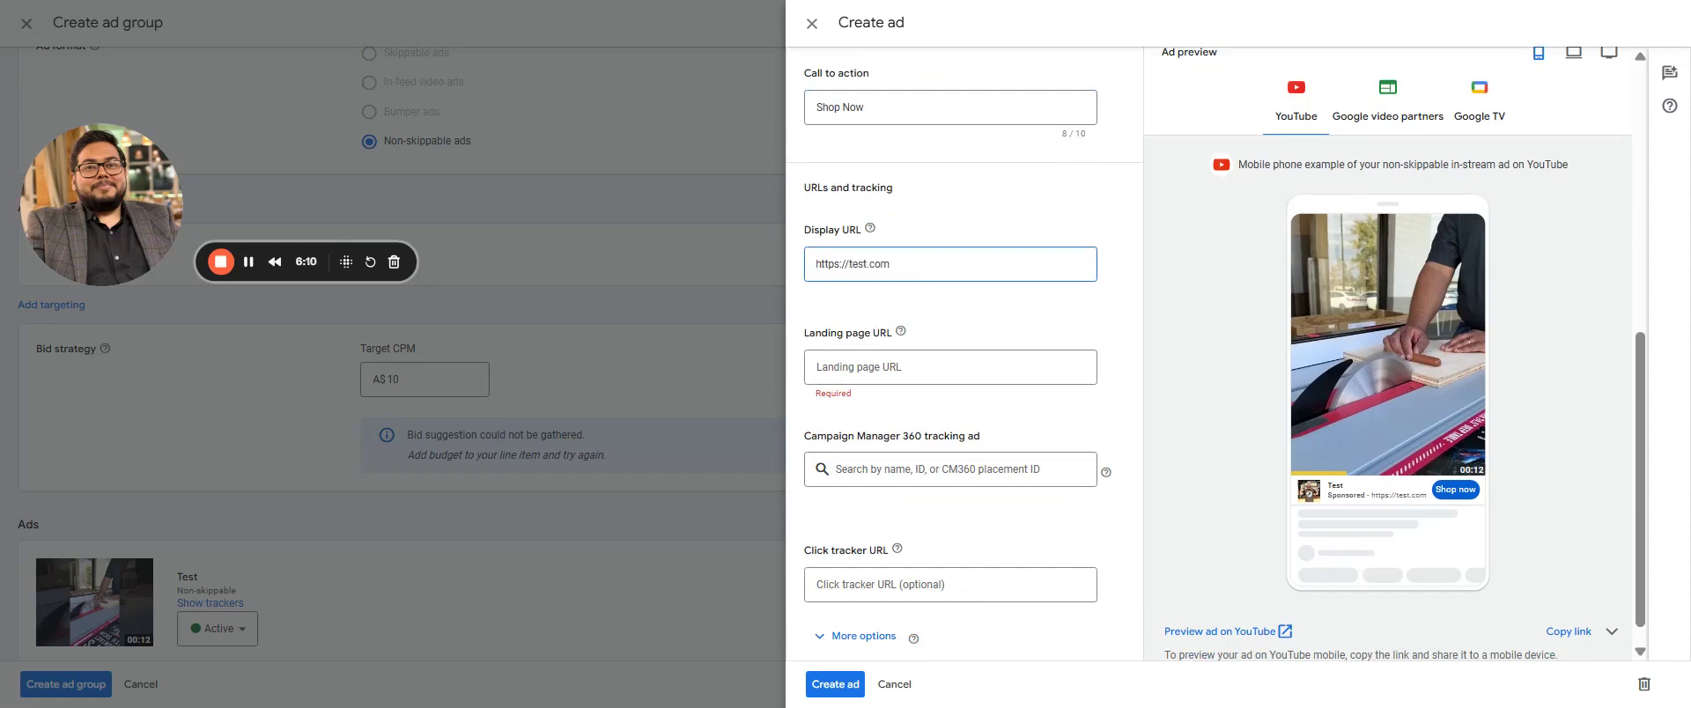
{"action": "key", "text": "ctrl+a"}
{"action": "key", "text": "ctrl+c"}
{"action": "key", "text": "Tab"}
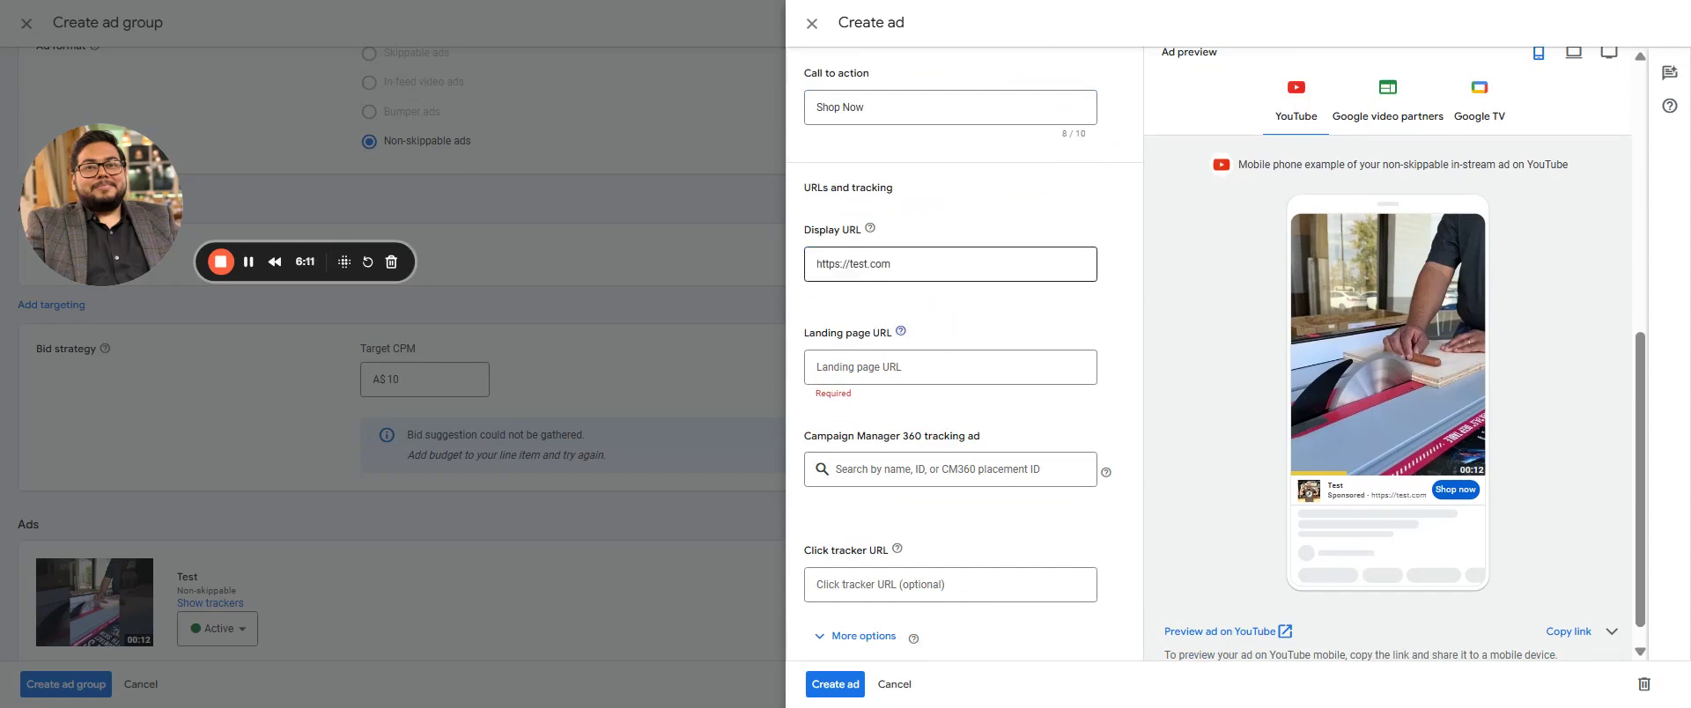
{"action": "key", "text": "Tab"}
{"action": "key", "text": "ctrl+v"}
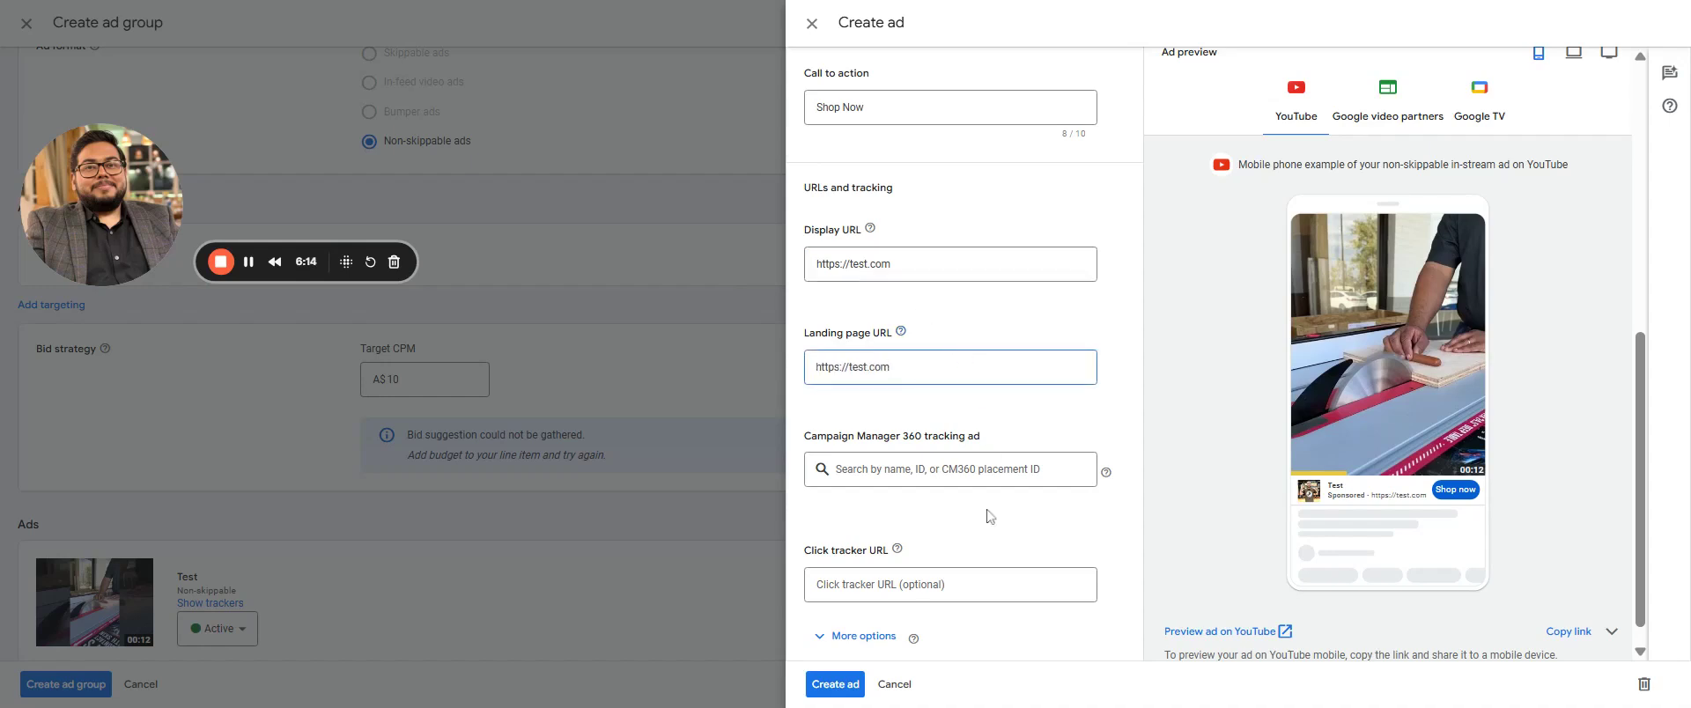
{"action": "scroll", "coordinate": [989, 516], "scroll_direction": "down", "scroll_amount": 1}
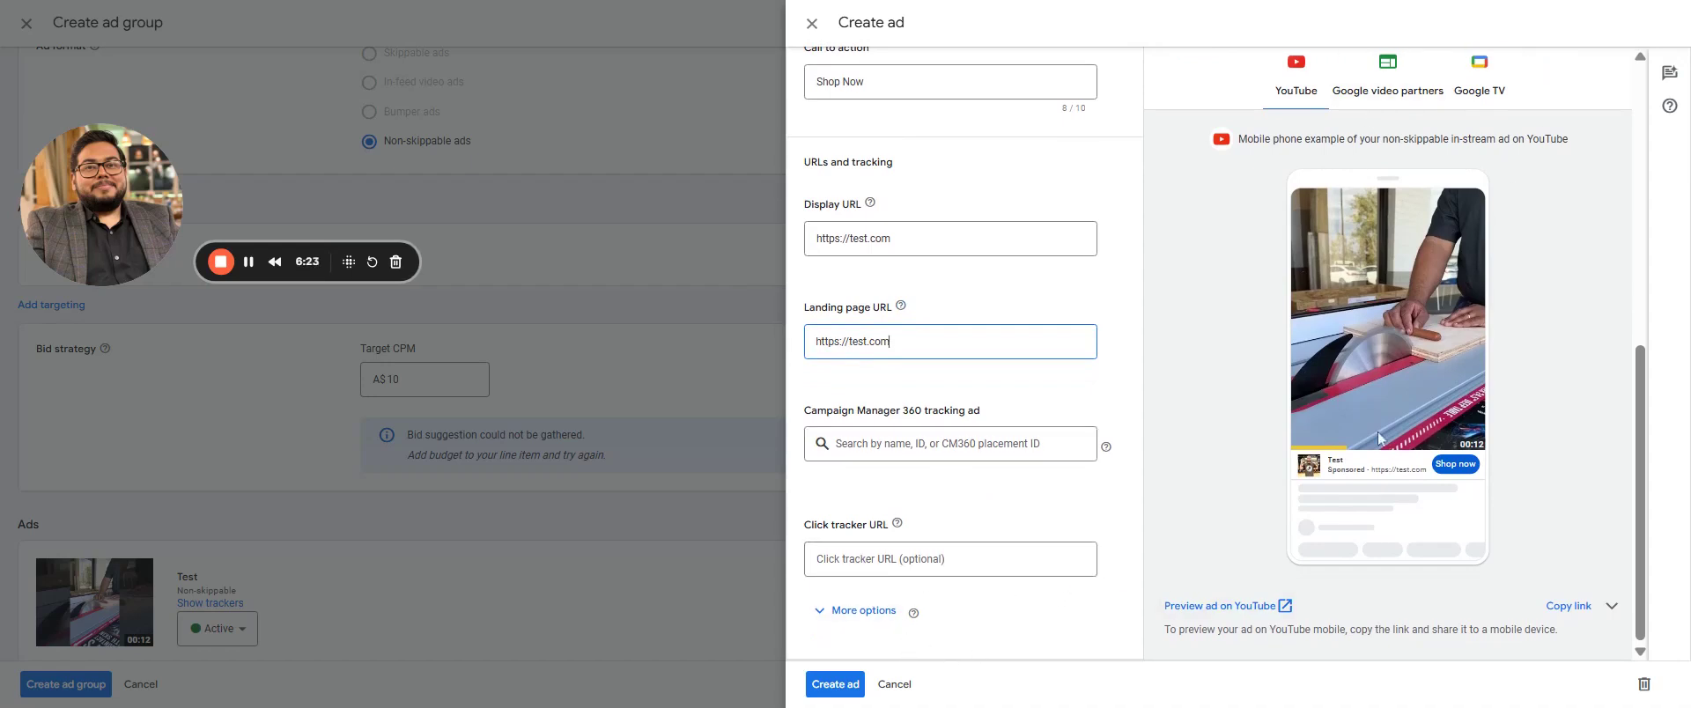
Review the Google video partners and Google TV previews, then cancel the ad draft
{"action": "left_click", "coordinate": [1390, 86]}
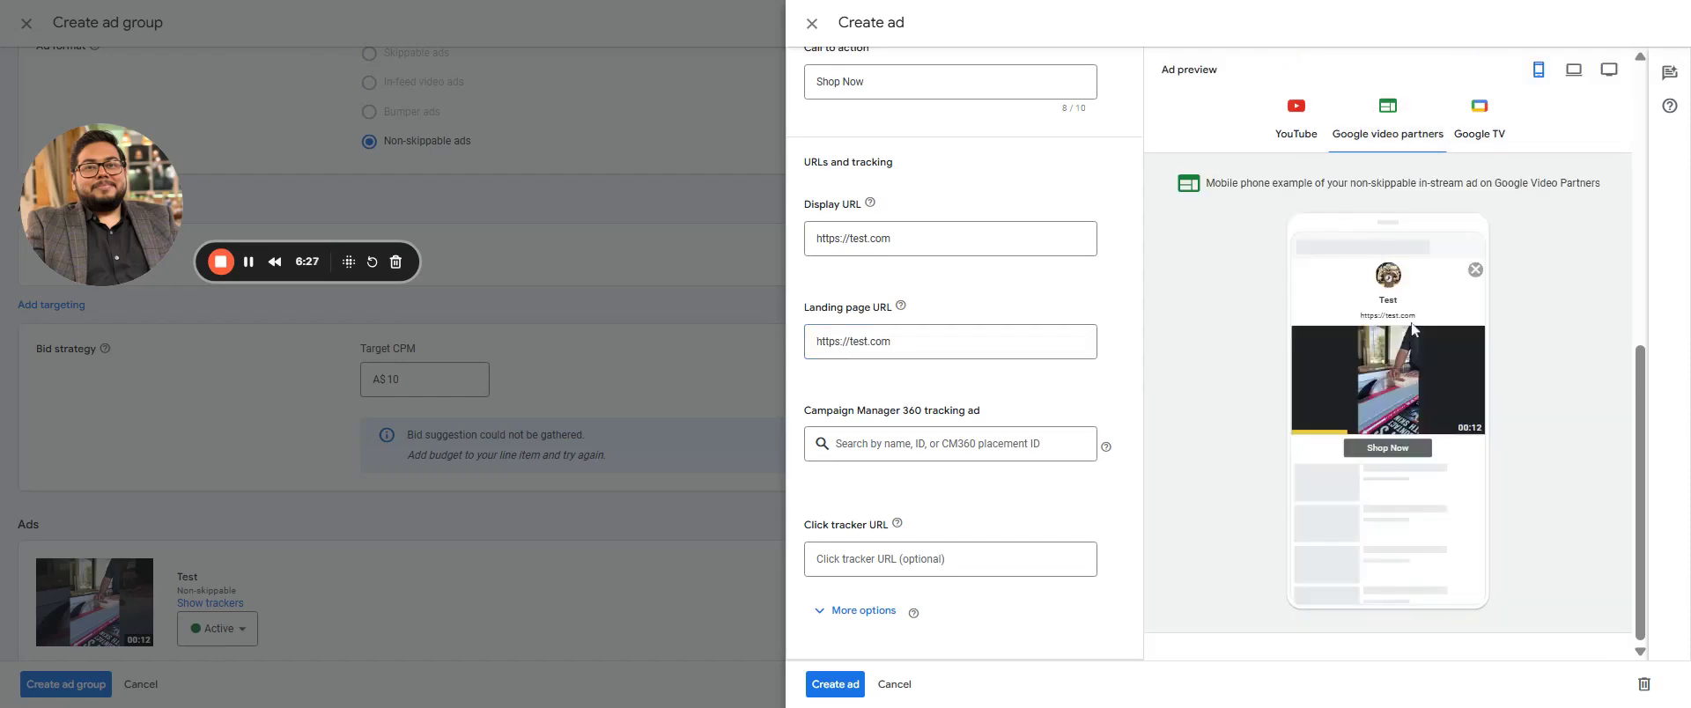
{"action": "left_click", "coordinate": [1488, 101]}
{"action": "left_click", "coordinate": [1418, 124]}
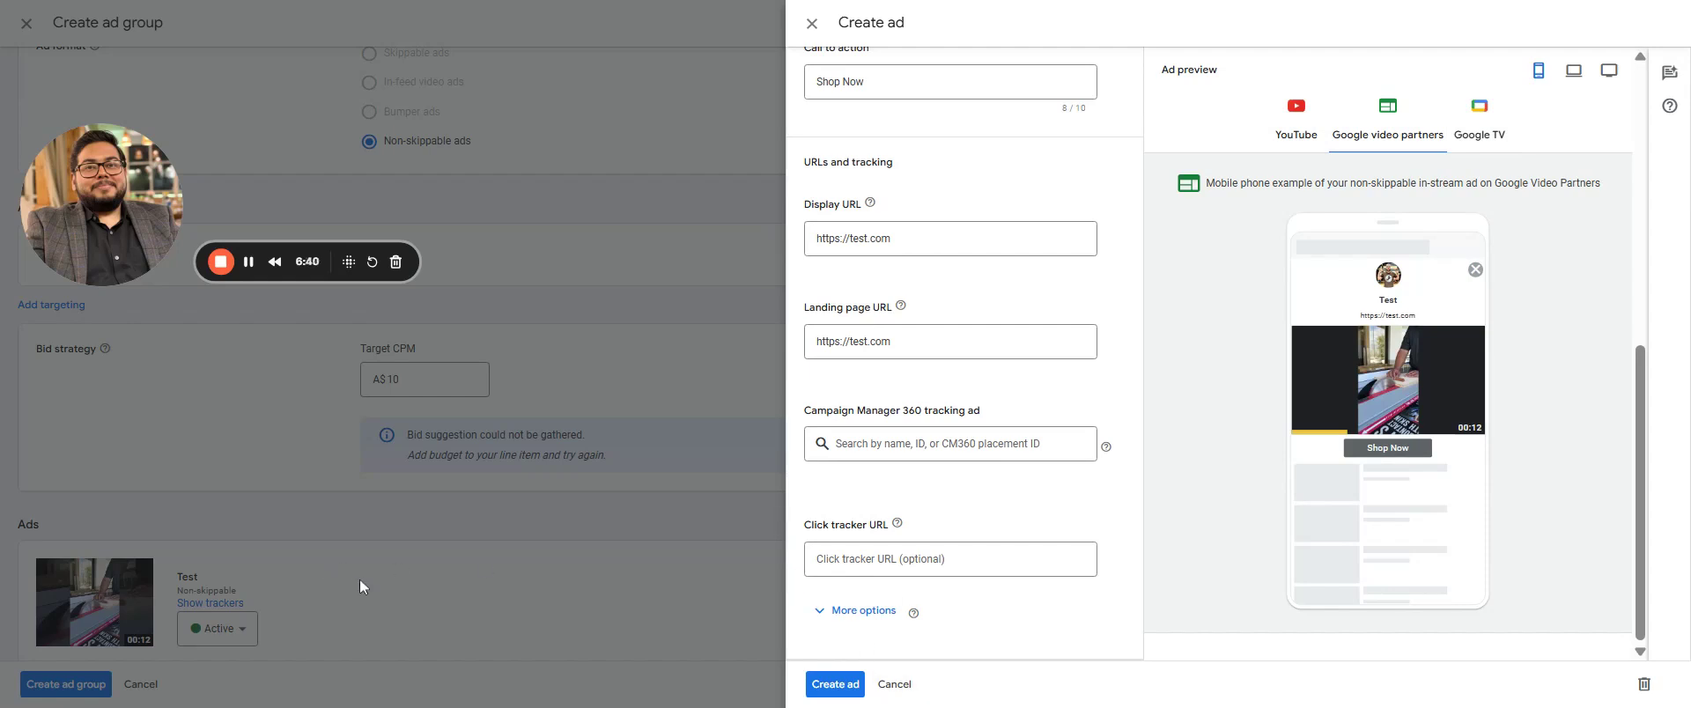
{"action": "left_click", "coordinate": [908, 684]}
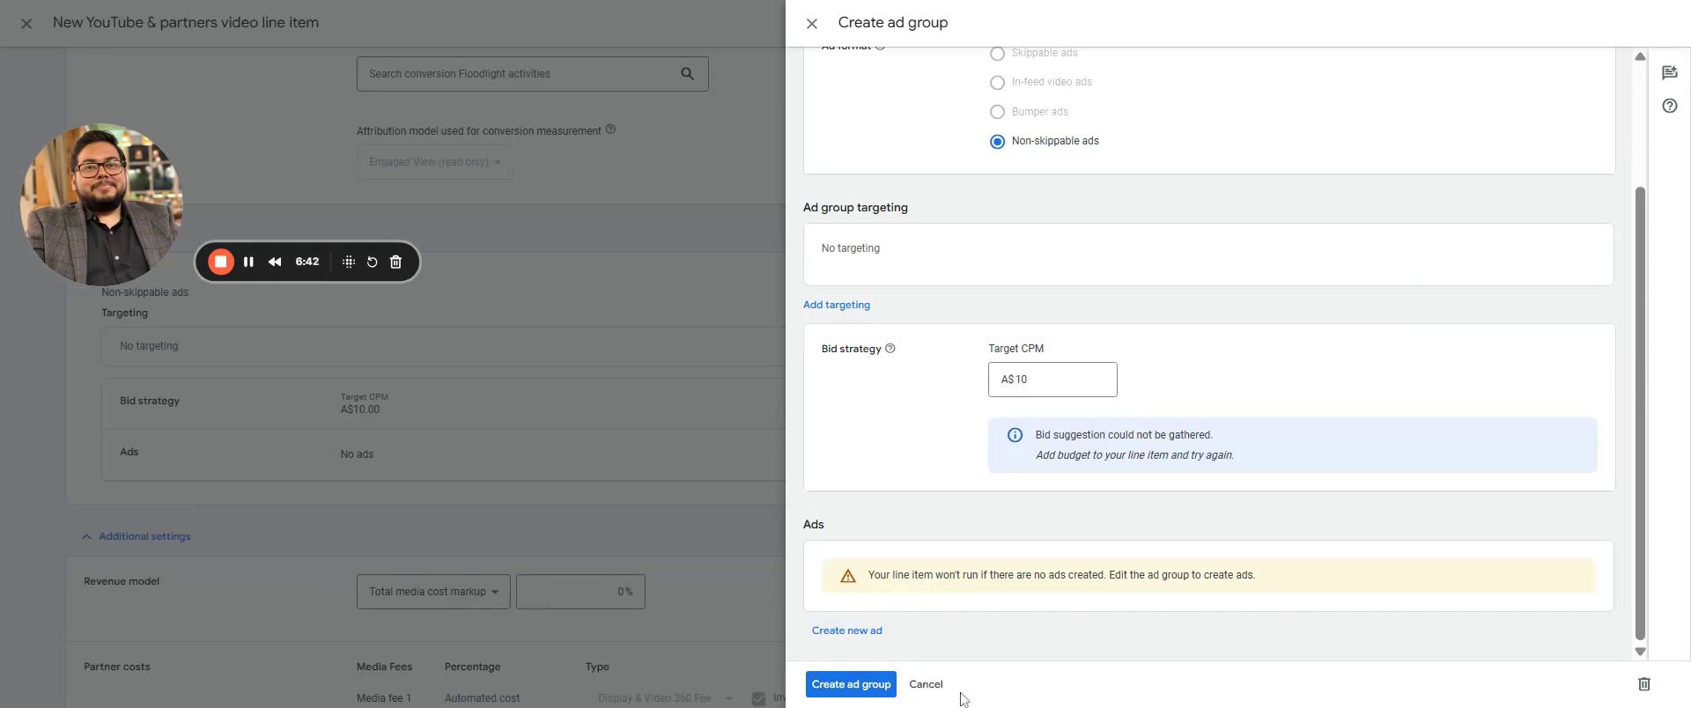
Cancel the Create ad group panel and scroll through the empty line item form
{"action": "left_click", "coordinate": [925, 685]}
{"action": "scroll", "coordinate": [778, 553], "scroll_direction": "down", "scroll_amount": 5}
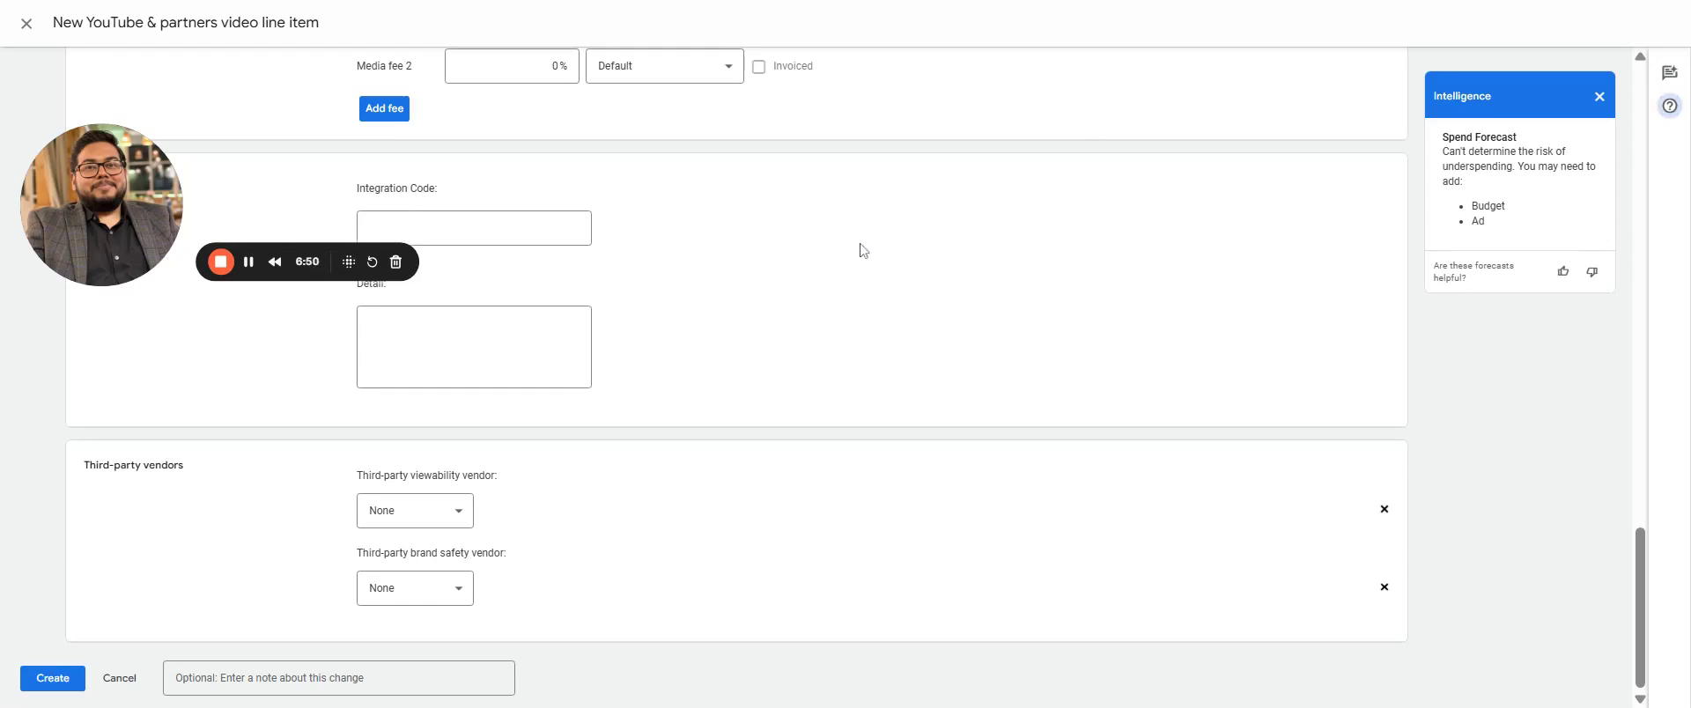
{"action": "scroll", "coordinate": [851, 230], "scroll_direction": "up", "scroll_amount": 4}
{"action": "scroll", "coordinate": [851, 231], "scroll_direction": "up", "scroll_amount": 15}
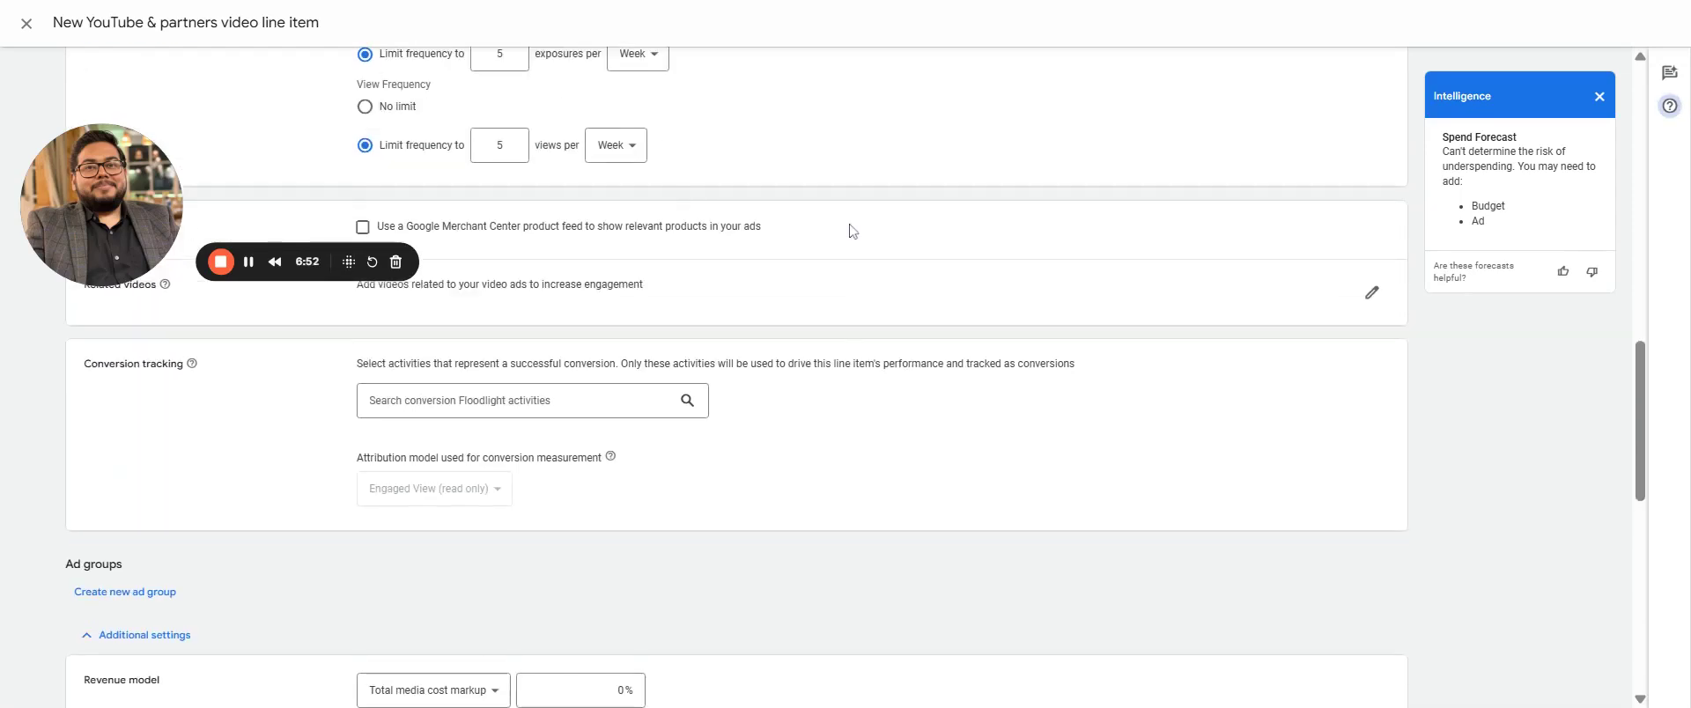
{"action": "scroll", "coordinate": [851, 231], "scroll_direction": "down", "scroll_amount": 3}
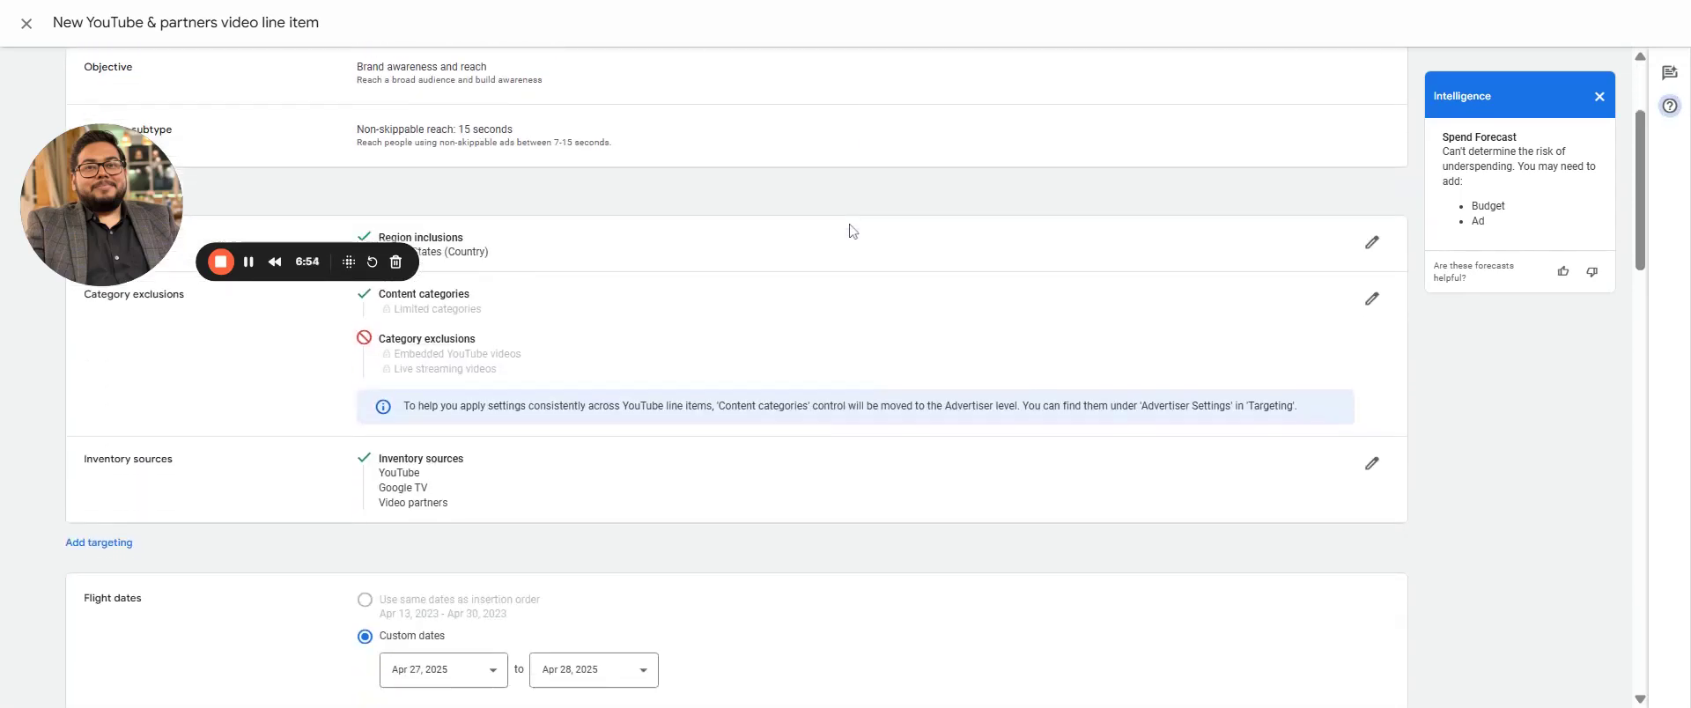